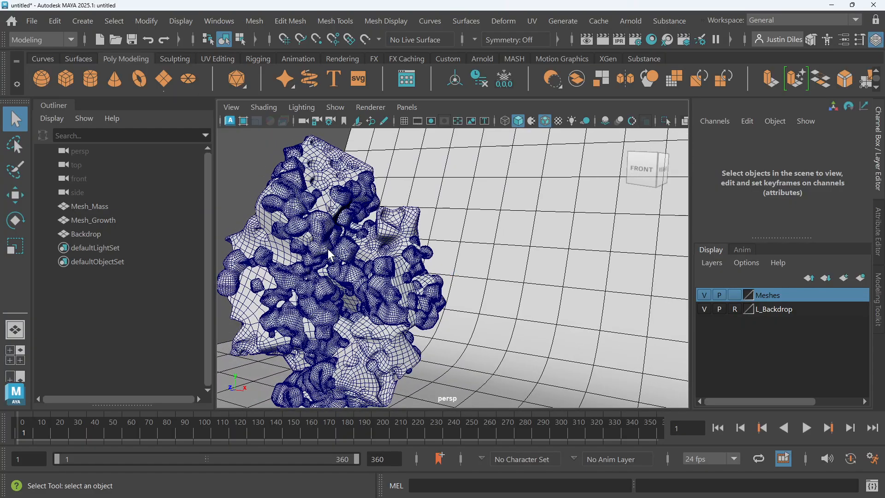
# Step: Render the current frame with Arnold and dock the RenderView between the Outliner and the perspective viewport, adjusting the widths of the three areas
pyautogui.keyDown('alt'); pyautogui.moveTo(595, 249); pyautogui.dragTo(501, 244, button='right'); pyautogui.keyUp('alt')
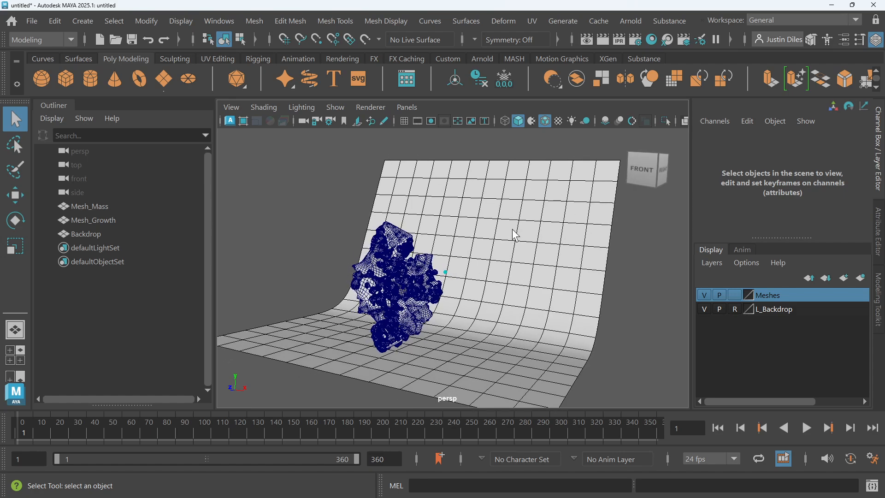
pyautogui.scroll(5, 497, 262)
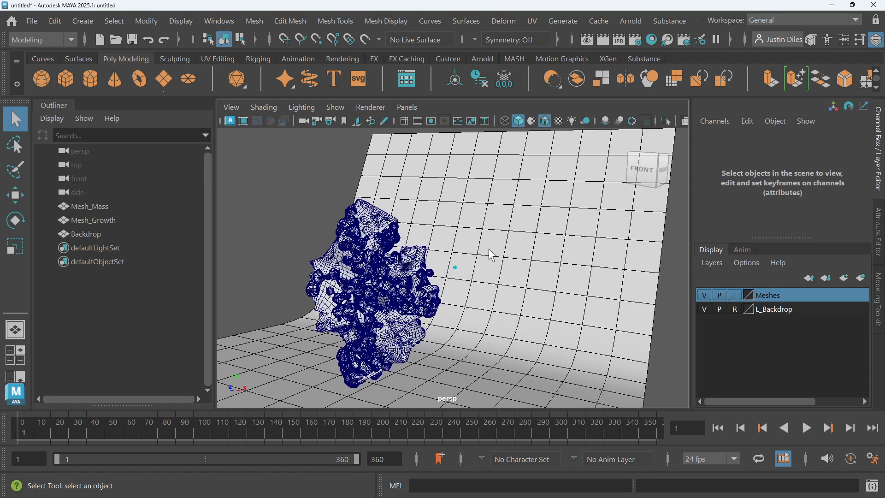
pyautogui.scroll(-1, 489, 249)
pyautogui.keyDown('alt'); pyautogui.moveTo(489, 249); pyautogui.dragTo(502, 223); pyautogui.keyUp('alt')
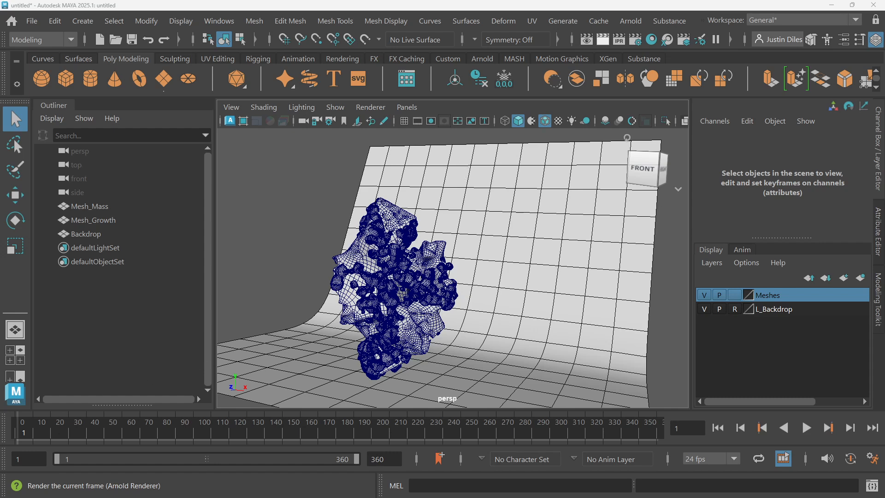
pyautogui.click(603, 39)
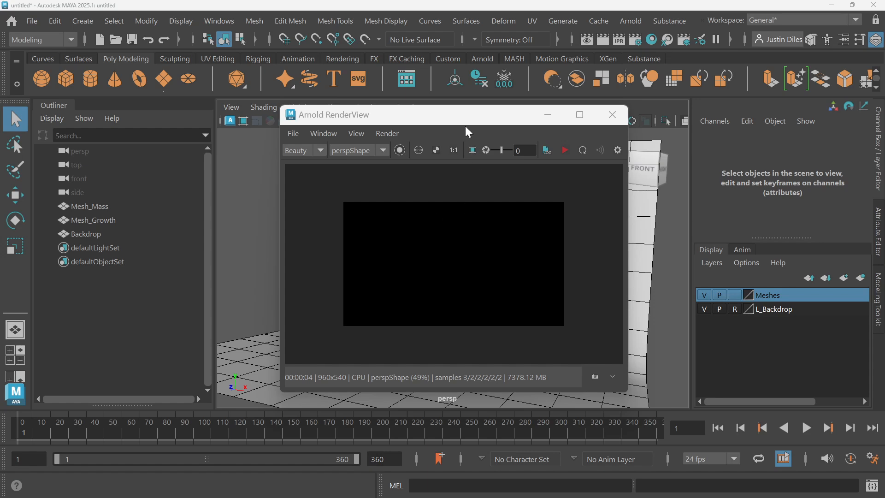
pyautogui.moveTo(465, 123); pyautogui.dragTo(212, 125)
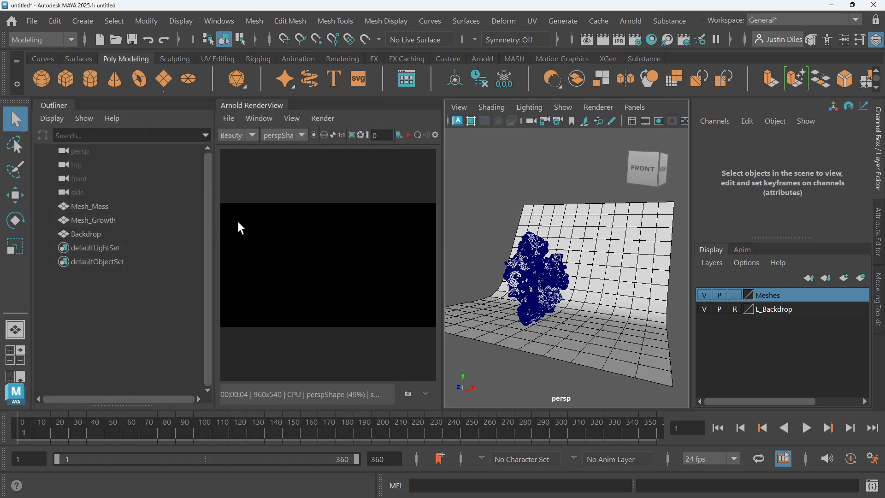
pyautogui.moveTo(214, 226); pyautogui.dragTo(155, 217)
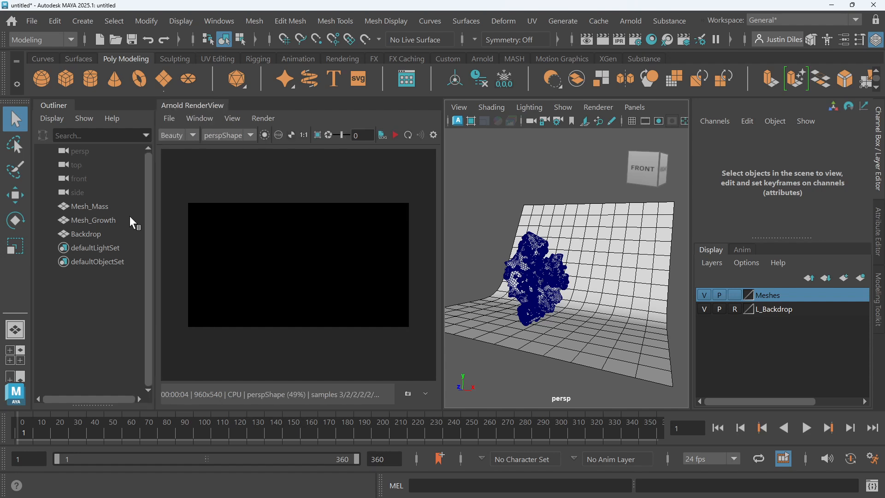
pyautogui.moveTo(441, 227); pyautogui.dragTo(381, 239)
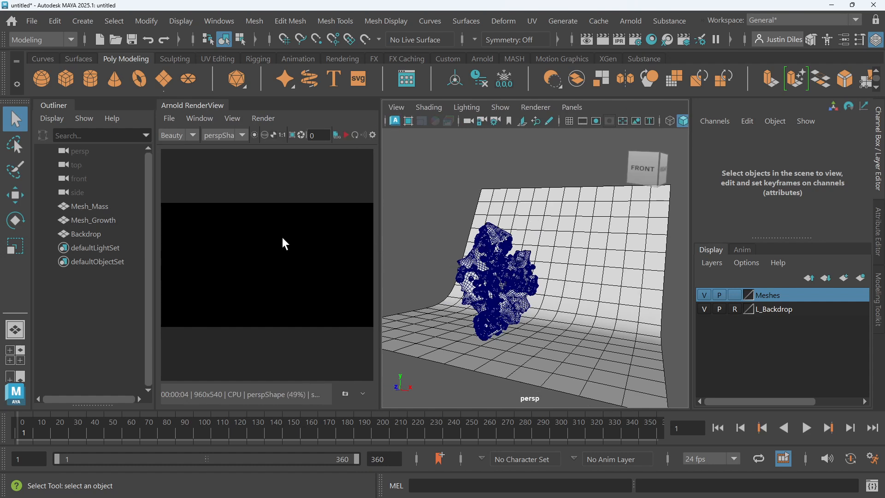
# Step: Save the current workspace layout under the name My Rendering
pyautogui.click(857, 20)
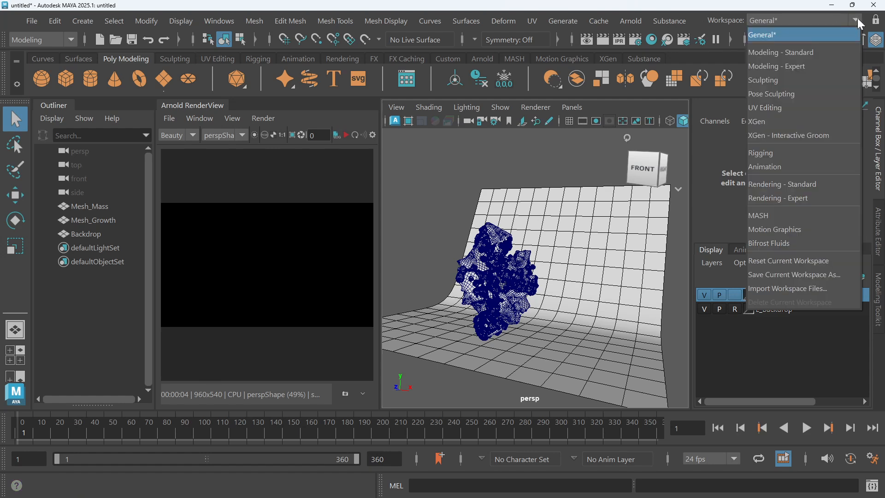
pyautogui.click(780, 275)
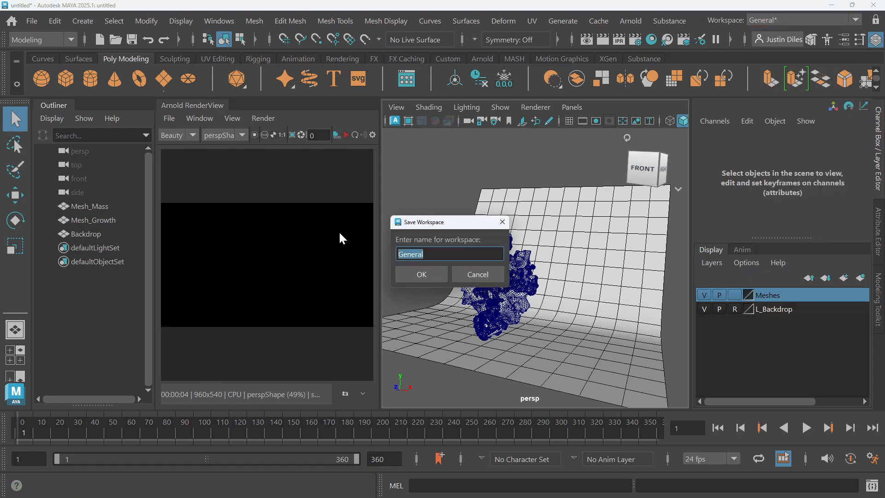
pyautogui.write('Renderig')
pyautogui.press('BackSpace')
pyautogui.press('BackSpace')
pyautogui.press('BackSpace')
pyautogui.press('BackSpace')
pyautogui.press('BackSpace')
pyautogui.press('BackSpace')
pyautogui.press('BackSpace')
pyautogui.press('BackSpace')
pyautogui.write('My_Rendering')
pyautogui.press('Return')
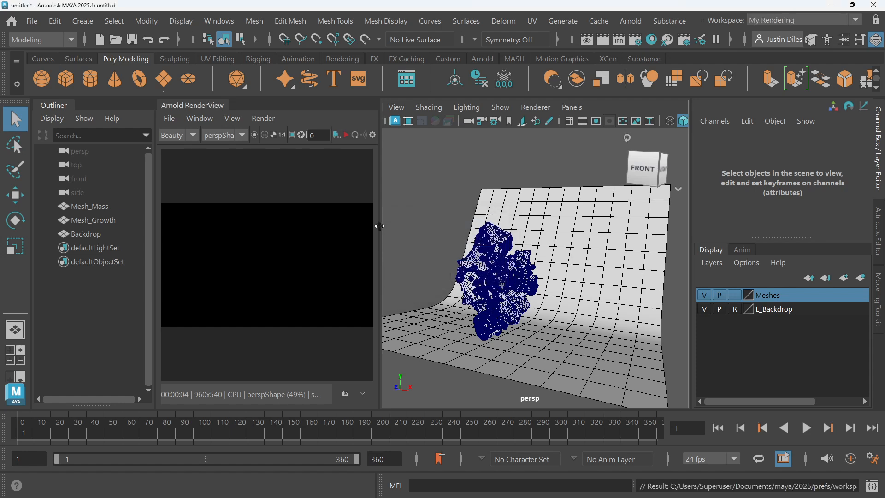
# Step: Switch the workspace to General and back to My Rendering to test the saved layout
pyautogui.click(855, 20)
pyautogui.click(806, 51)
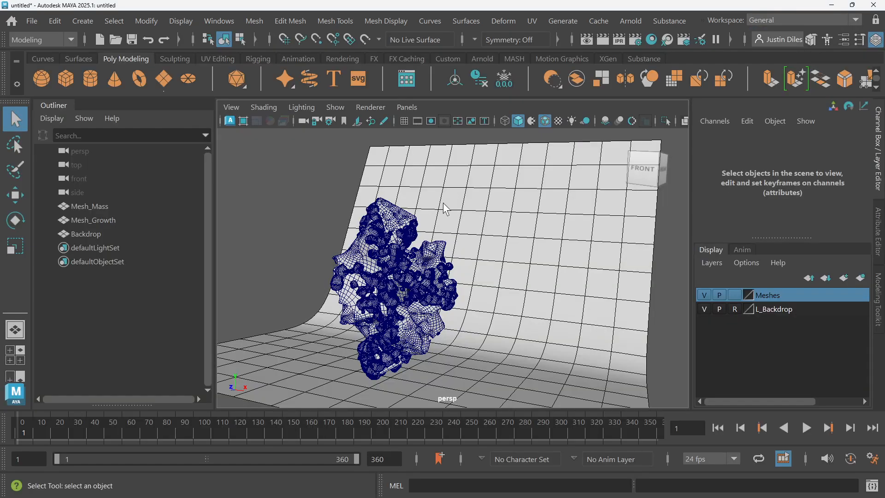
pyautogui.click(855, 20)
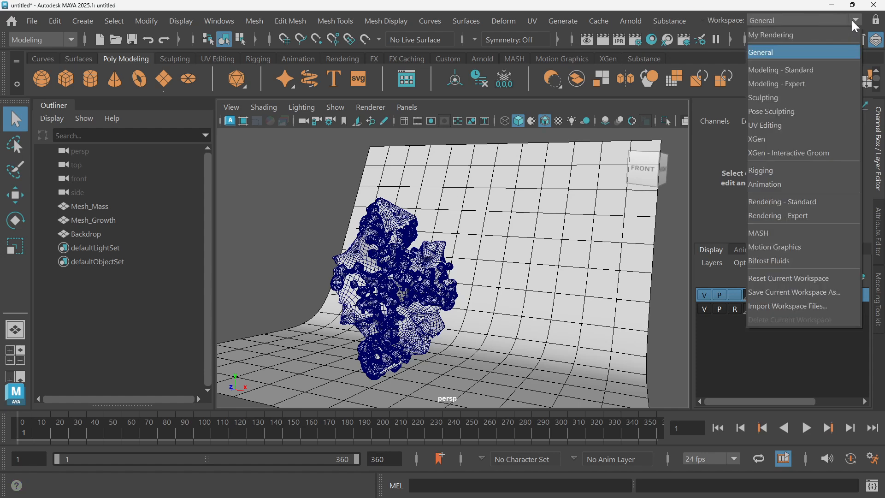
pyautogui.click(823, 34)
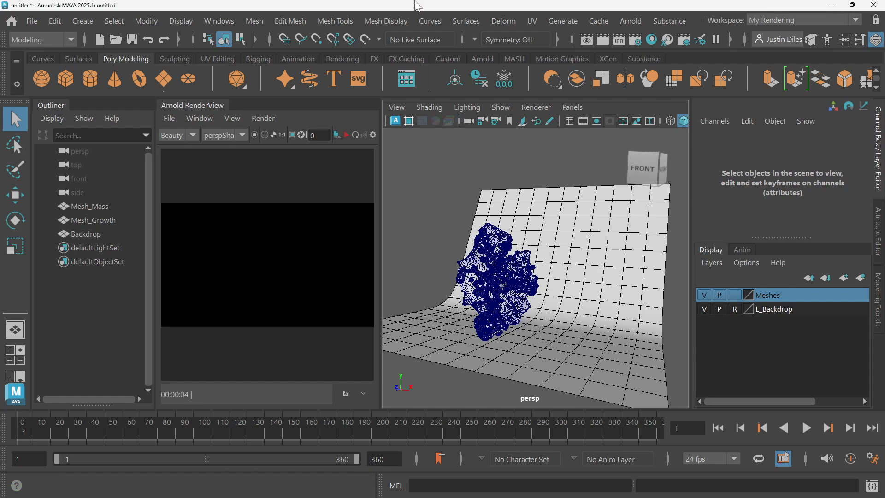
# Step: Add an Arnold skydome light to the scene
pyautogui.click(630, 24)
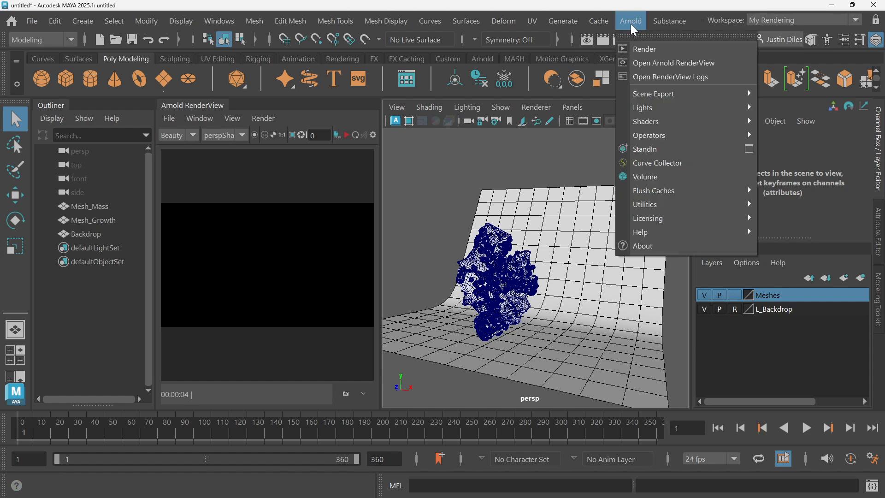
pyautogui.moveTo(662, 110)
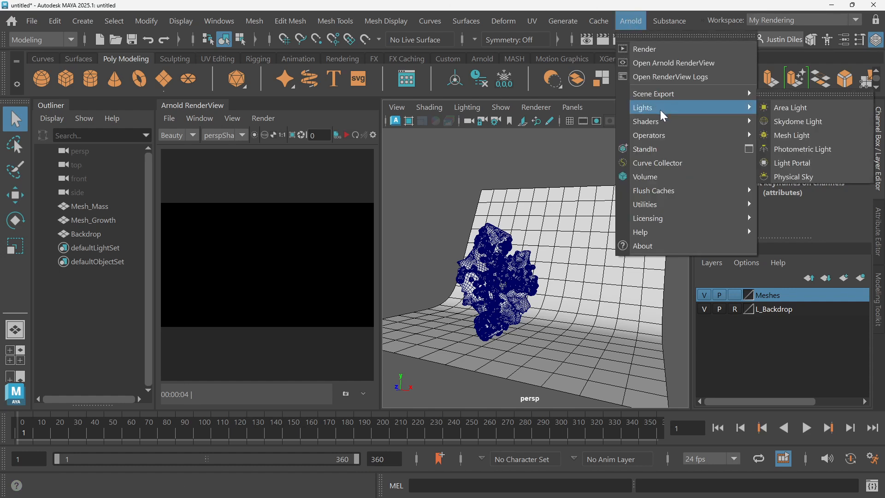
pyautogui.click(806, 131)
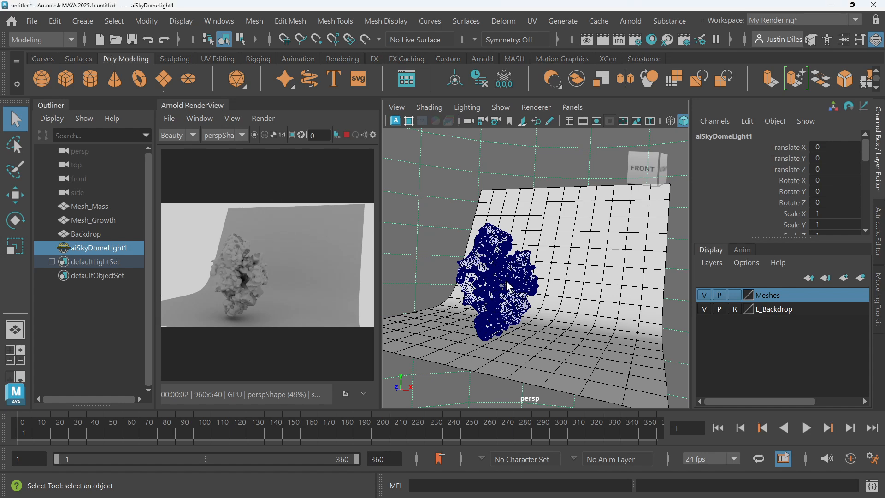
# Step: Examine the skydome-lit meshes and backdrop from several angles in the live Arnold render
pyautogui.click(228, 253)
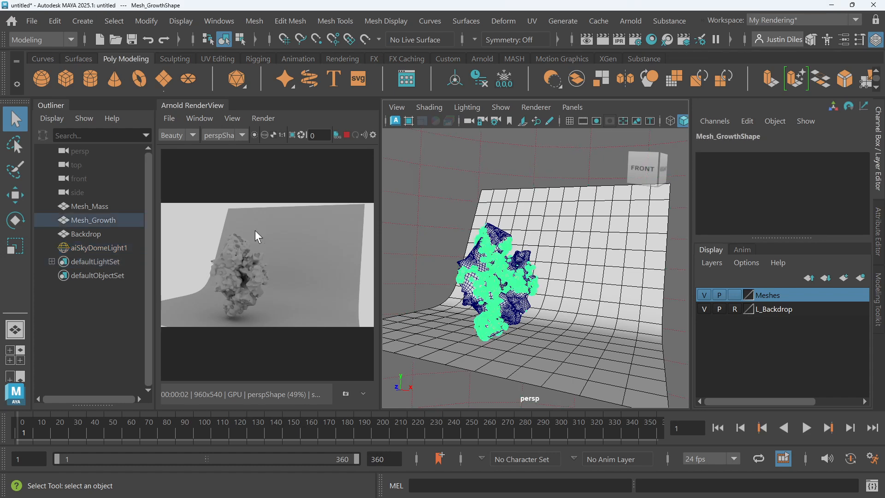
pyautogui.click(456, 203)
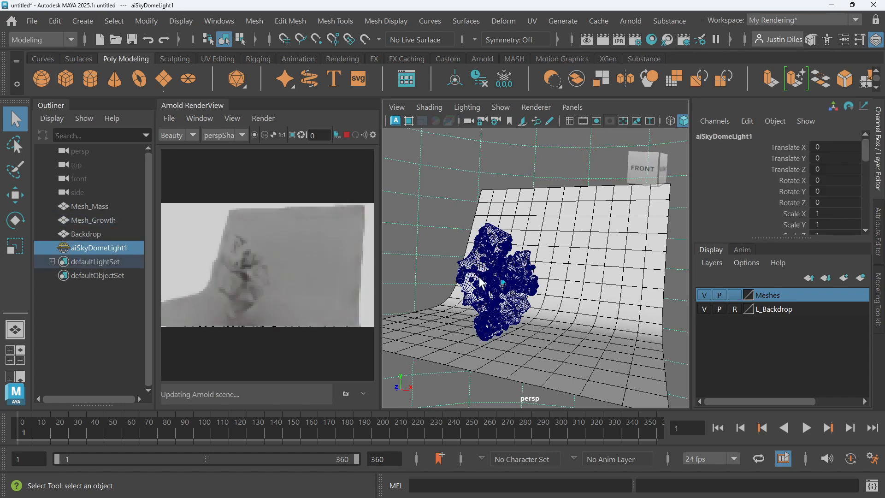
pyautogui.keyDown('alt'); pyautogui.moveTo(623, 238); pyautogui.dragTo(532, 255); pyautogui.keyUp('alt')
pyautogui.scroll(5, 533, 253)
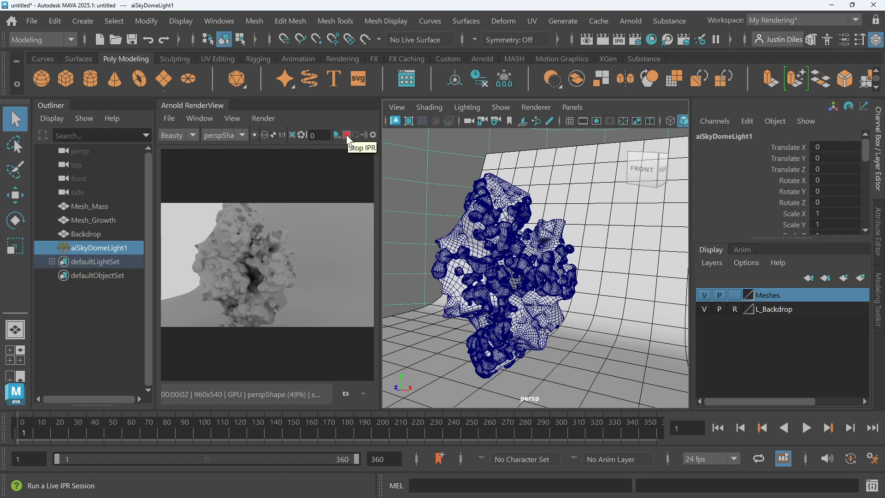
pyautogui.keyDown('alt'); pyautogui.moveTo(404, 181); pyautogui.dragTo(403, 180); pyautogui.keyUp('alt')
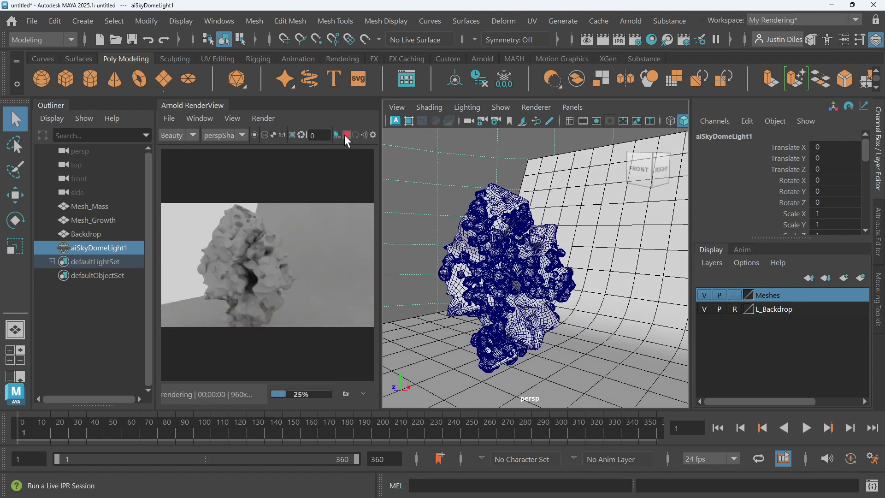
pyautogui.keyDown('alt'); pyautogui.moveTo(391, 169); pyautogui.dragTo(370, 178); pyautogui.keyUp('alt')
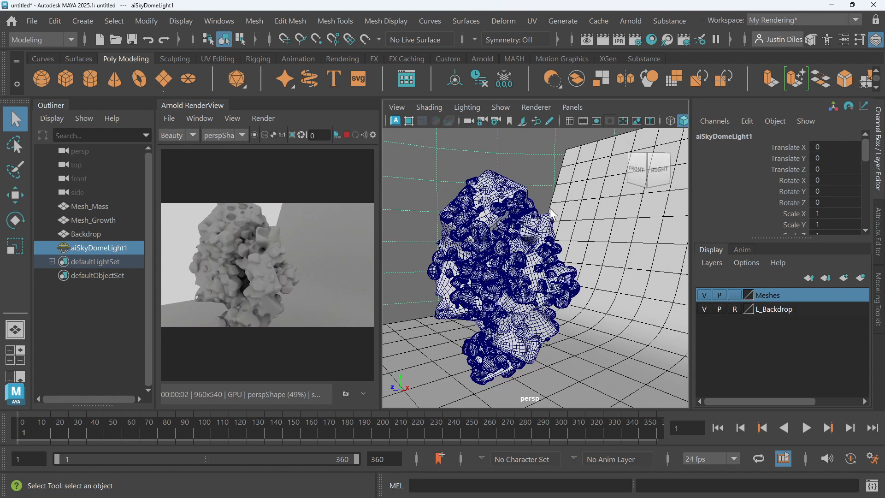
pyautogui.keyDown('alt'); pyautogui.moveTo(550, 208); pyautogui.dragTo(576, 210); pyautogui.keyUp('alt')
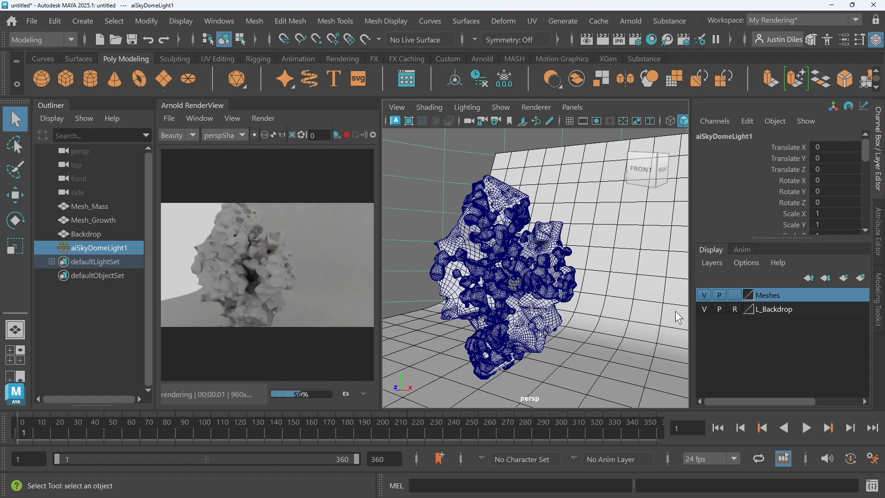
# Step: Hide the L_Backdrop layer and turn on the resolution gate for the perspective camera
pyautogui.click(705, 309)
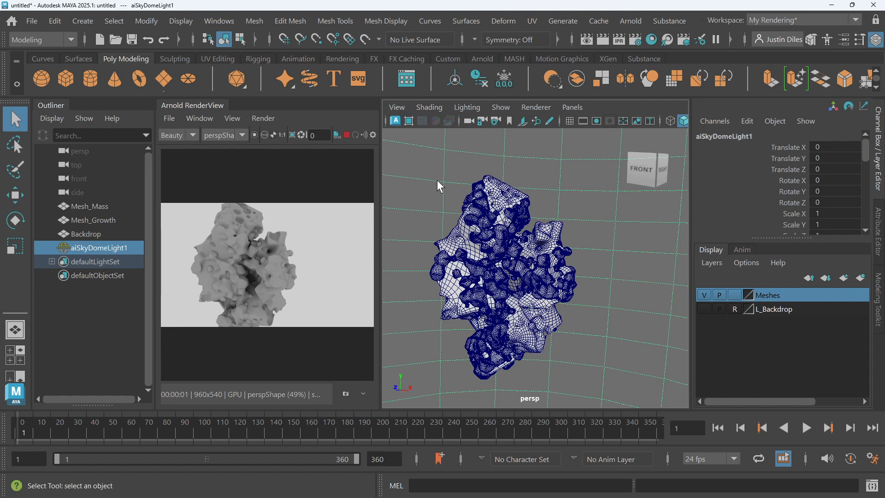
pyautogui.click(398, 108)
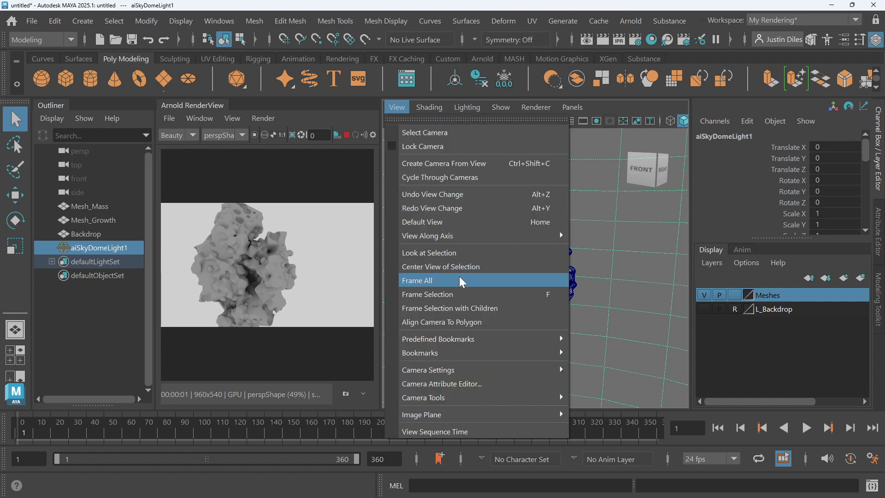
pyautogui.moveTo(458, 371)
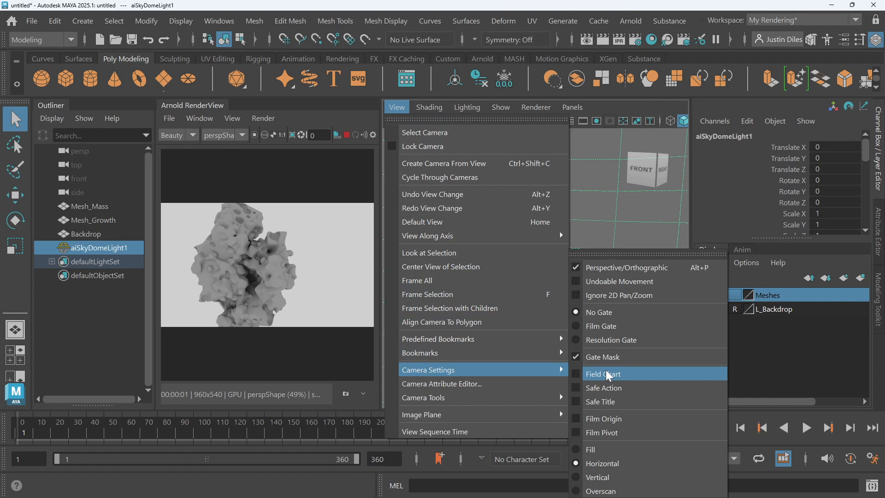
pyautogui.click(608, 339)
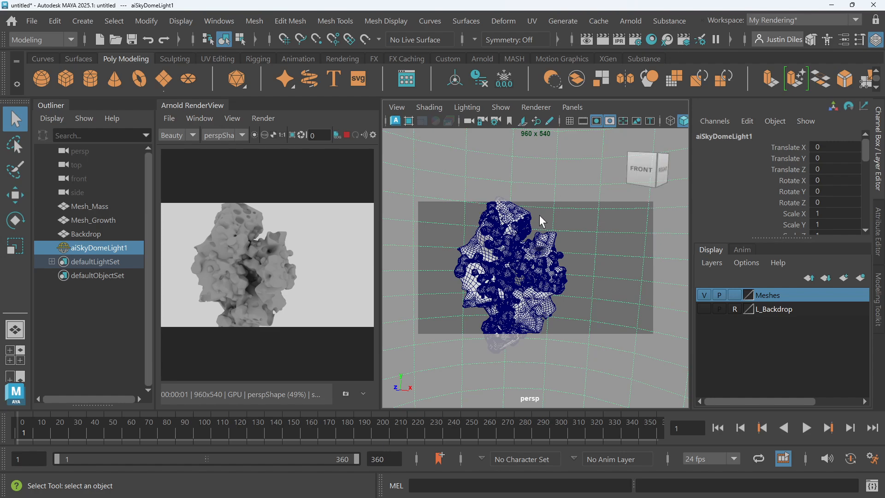
pyautogui.keyDown('alt'); pyautogui.moveTo(542, 249); pyautogui.dragTo(460, 291); pyautogui.keyUp('alt')
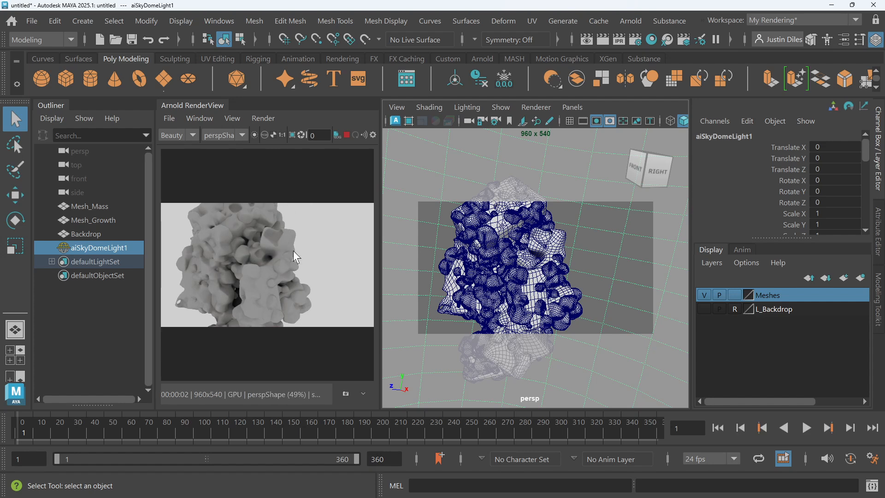
# Step: Set the render image size to 1200 by 1200 pixels, close the render settings, and bring the whole square image into the render view
pyautogui.click(637, 40)
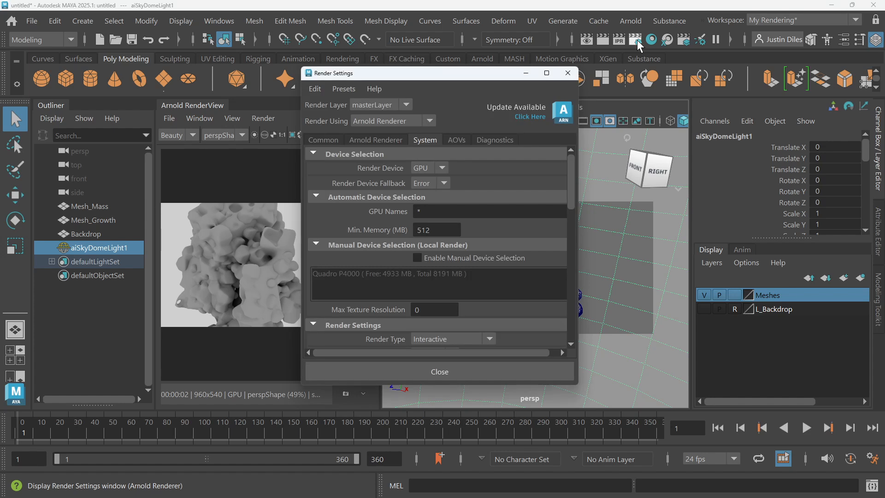
pyautogui.click(327, 142)
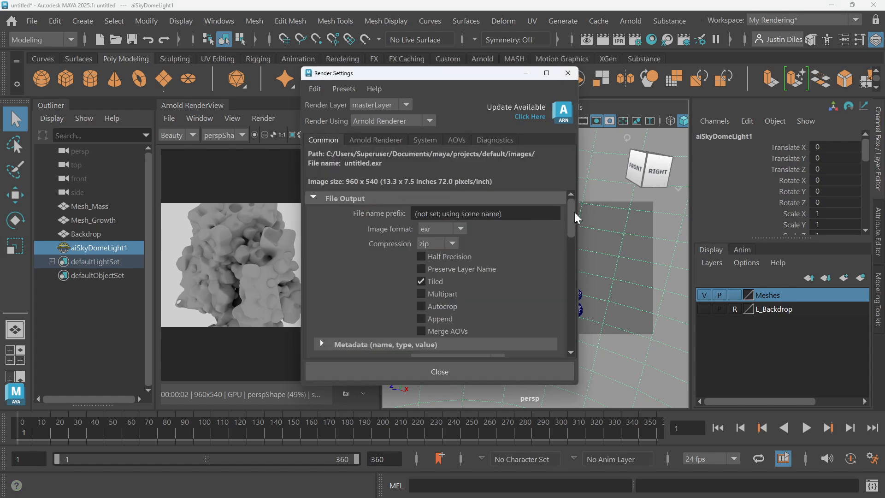
pyautogui.moveTo(575, 212); pyautogui.dragTo(579, 306)
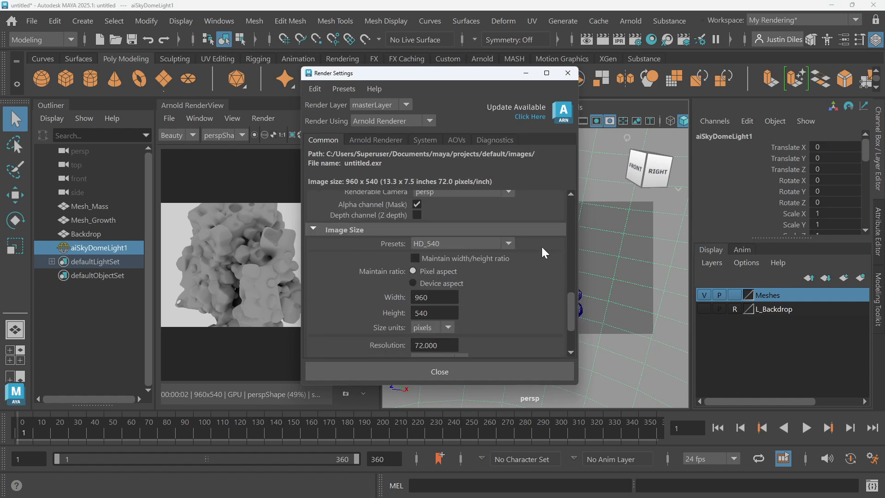
pyautogui.click(509, 242)
pyautogui.click(558, 248)
pyautogui.click(436, 296)
pyautogui.write('1200')
pyautogui.press('Return')
pyautogui.press('Tab')
pyautogui.write('1200')
pyautogui.press('Return')
pyautogui.click(435, 325)
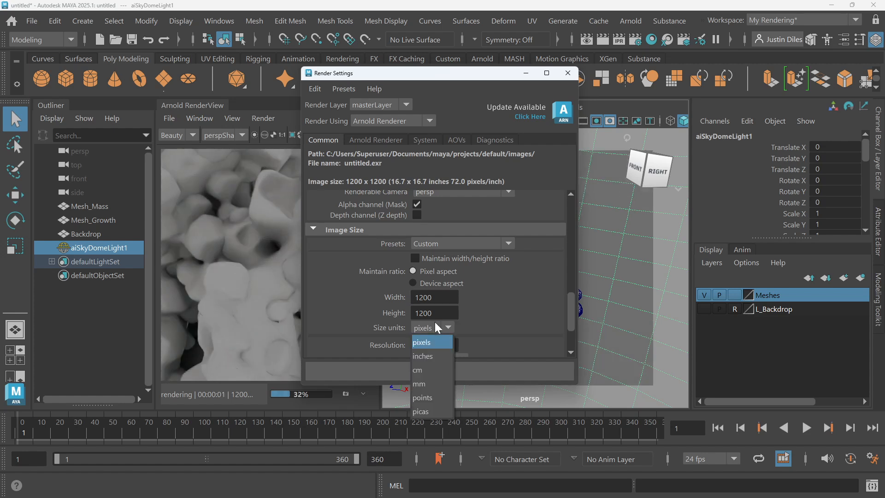
pyautogui.click(435, 314)
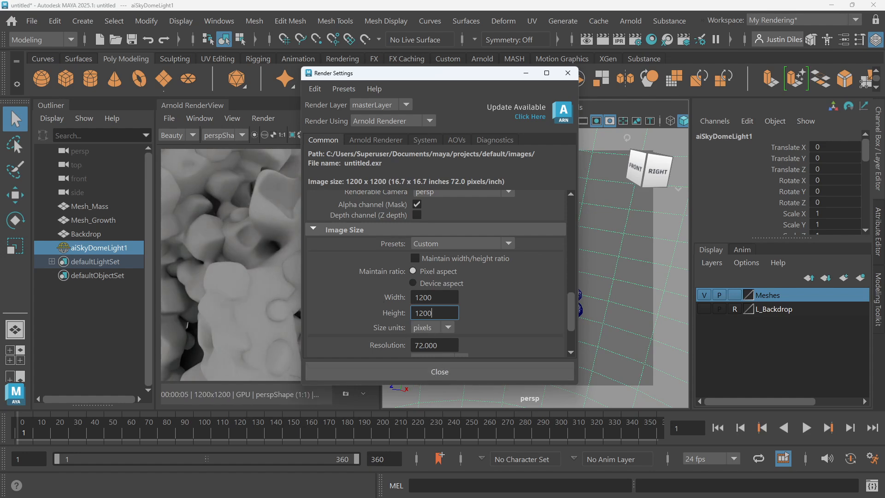
pyautogui.click(451, 373)
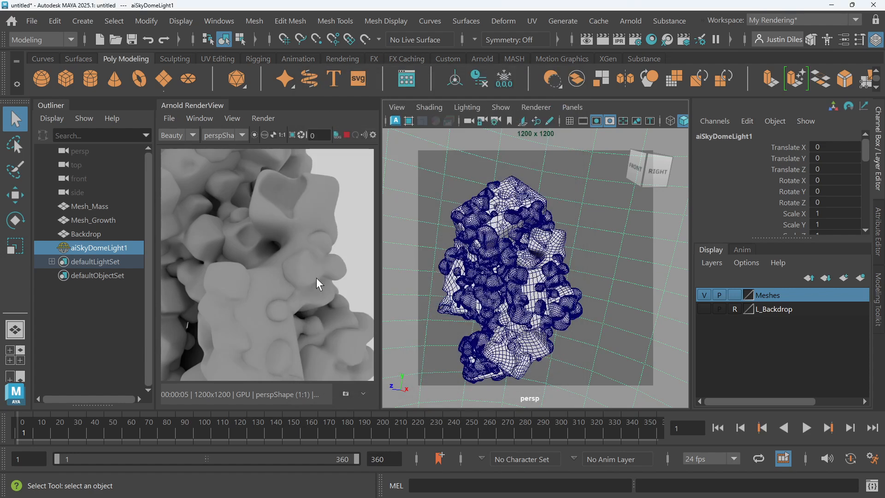
pyautogui.scroll(-5, 277, 263)
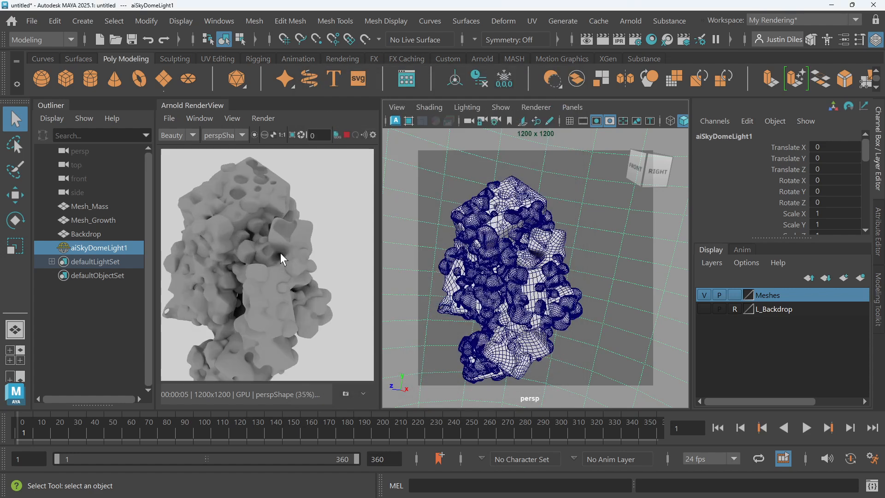
pyautogui.scroll(-1, 280, 252)
pyautogui.scroll(1, 280, 253)
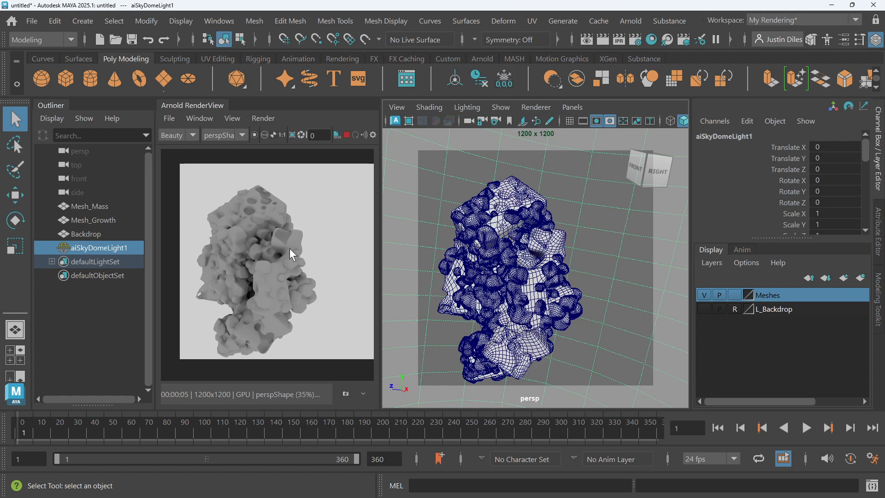
# Step: Reframe the perspective camera so the whole mesh cluster sits inside the square resolution gate from a more frontal angle
pyautogui.moveTo(297, 245)
pyautogui.mouseDown(button='middle')
pyautogui.moveTo(284, 249)
pyautogui.moveTo(294, 247)
pyautogui.mouseUp(button='middle')
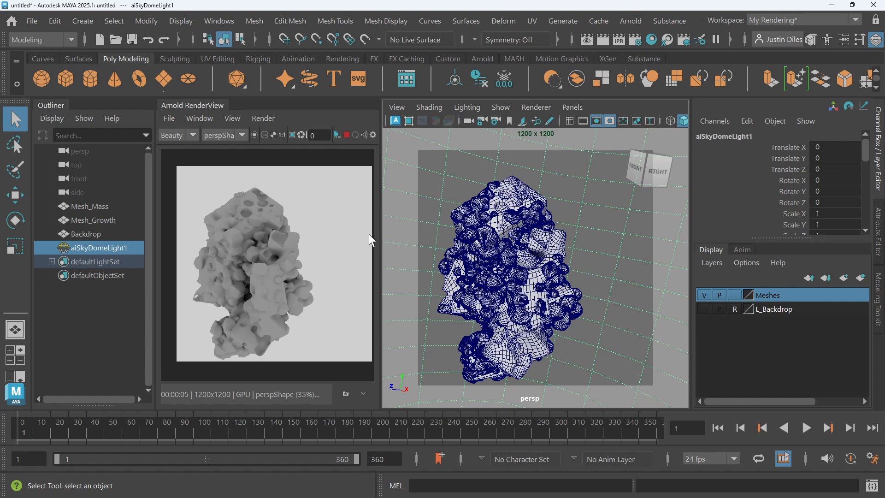
pyautogui.click(515, 255)
pyautogui.keyDown('alt'); pyautogui.moveTo(521, 256); pyautogui.dragTo(593, 234); pyautogui.keyUp('alt')
pyautogui.hotkey('ctrl', 'z')
pyautogui.hotkey('ctrl', 'z')
pyautogui.hotkey('ctrl', 'z')
pyautogui.hotkey('ctrl', 'z')
pyautogui.hotkey('ctrl', 'z')
pyautogui.hotkey('ctrl', 'z')
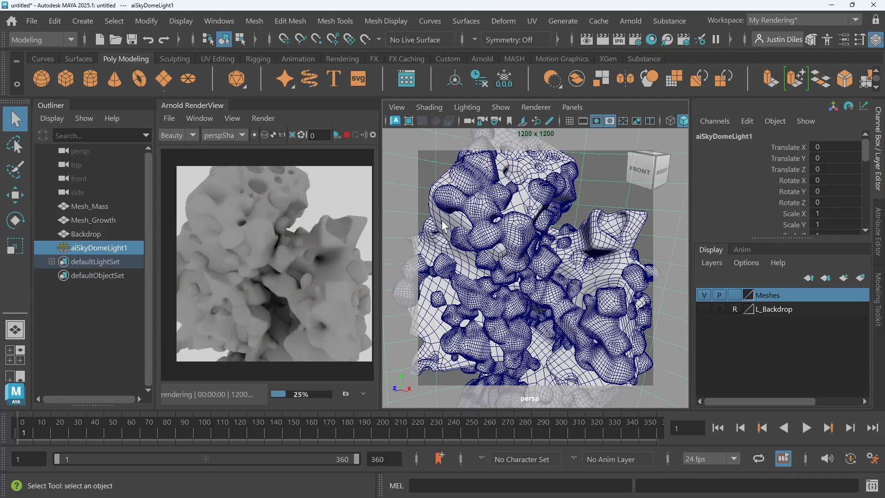
pyautogui.keyDown('alt'); pyautogui.moveTo(593, 234); pyautogui.dragTo(585, 234); pyautogui.keyUp('alt')
pyautogui.keyDown('alt'); pyautogui.moveTo(585, 234); pyautogui.dragTo(602, 235, button='middle'); pyautogui.keyUp('alt')
pyautogui.keyDown('alt'); pyautogui.moveTo(603, 235); pyautogui.dragTo(601, 240); pyautogui.keyUp('alt')
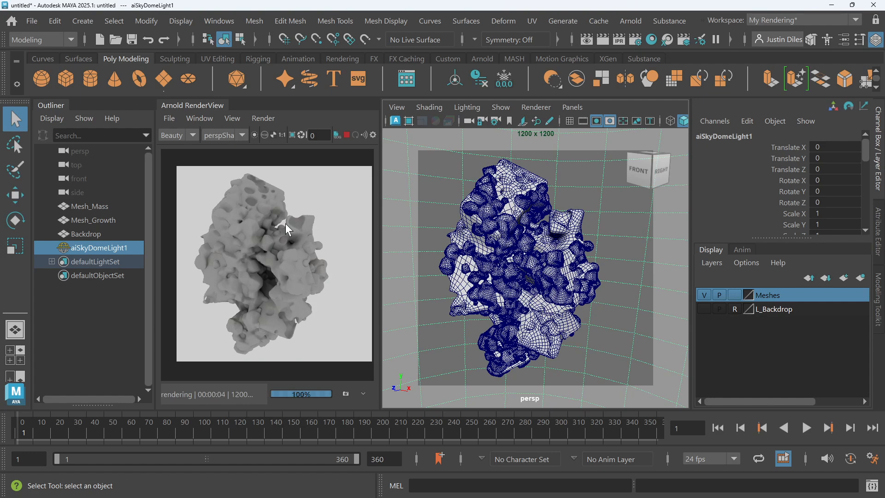
pyautogui.keyDown('alt'); pyautogui.moveTo(286, 223); pyautogui.dragTo(286, 226); pyautogui.keyUp('alt')
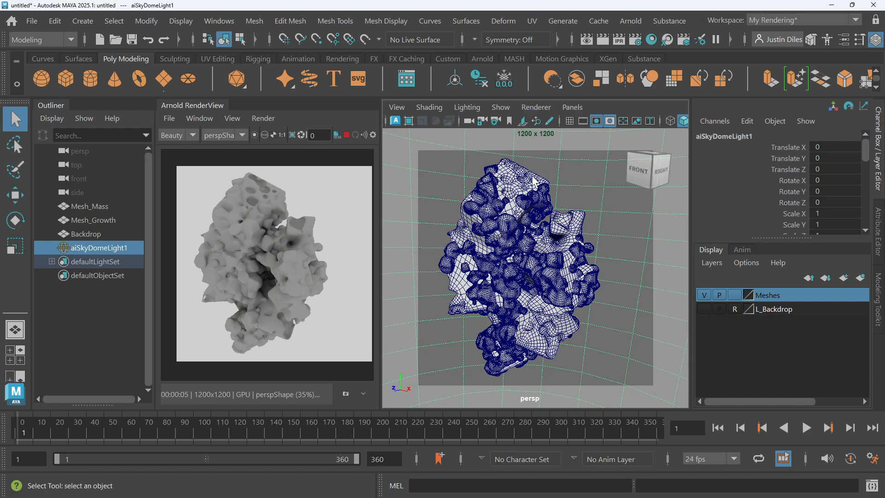
# Step: Select aiSkyDomeLight1 and display the attributes of its light shape
pyautogui.click(92, 233)
pyautogui.click(96, 250)
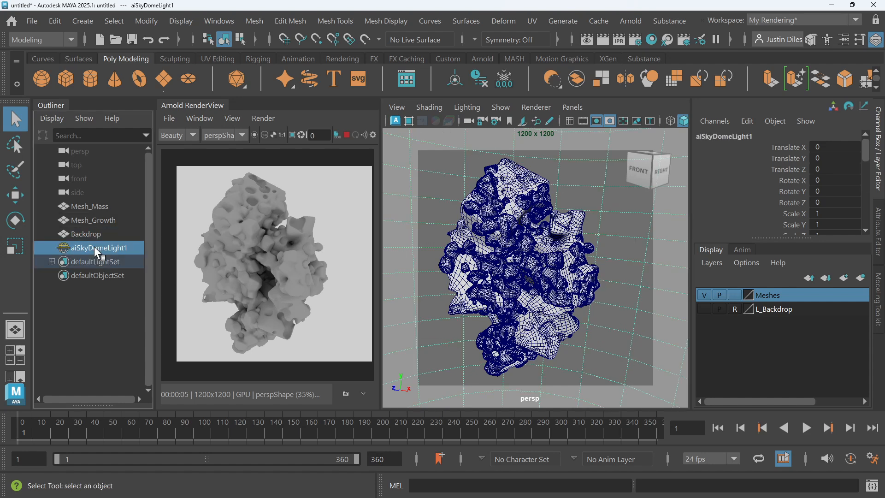
pyautogui.click(880, 226)
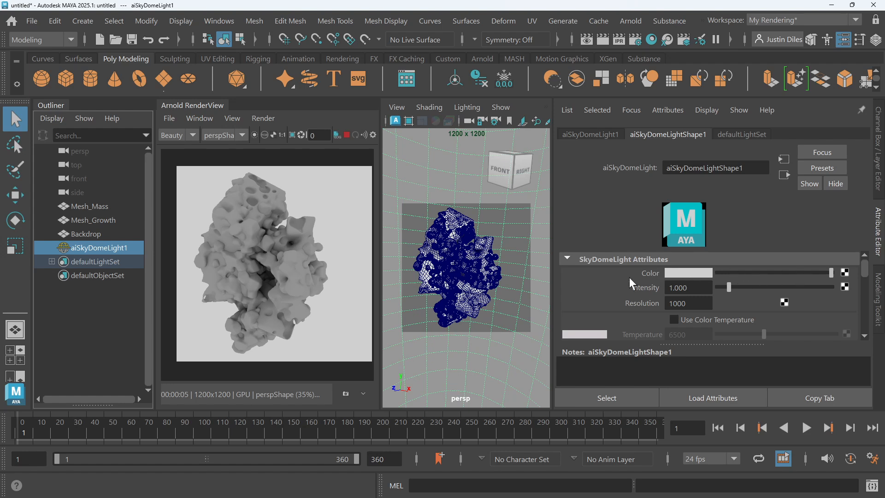
# Step: Try yellow as the skydome light's color and return it to plain white
pyautogui.click(691, 273)
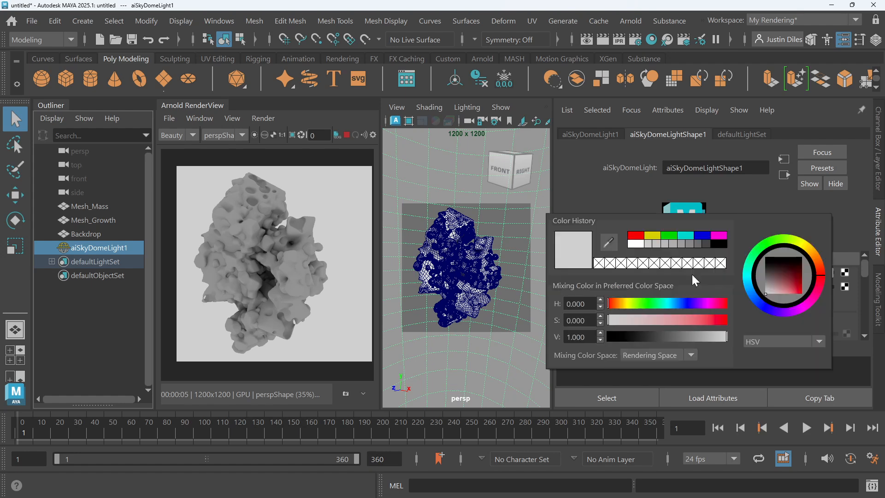
pyautogui.click(656, 240)
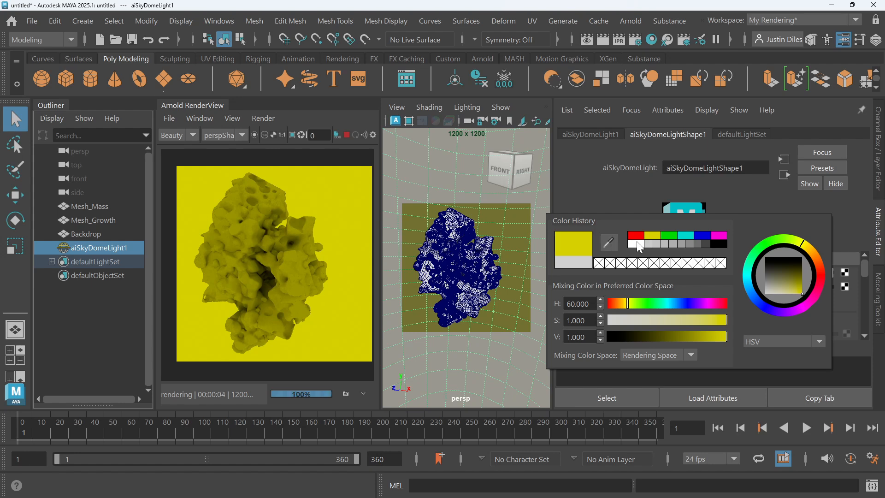
pyautogui.click(636, 244)
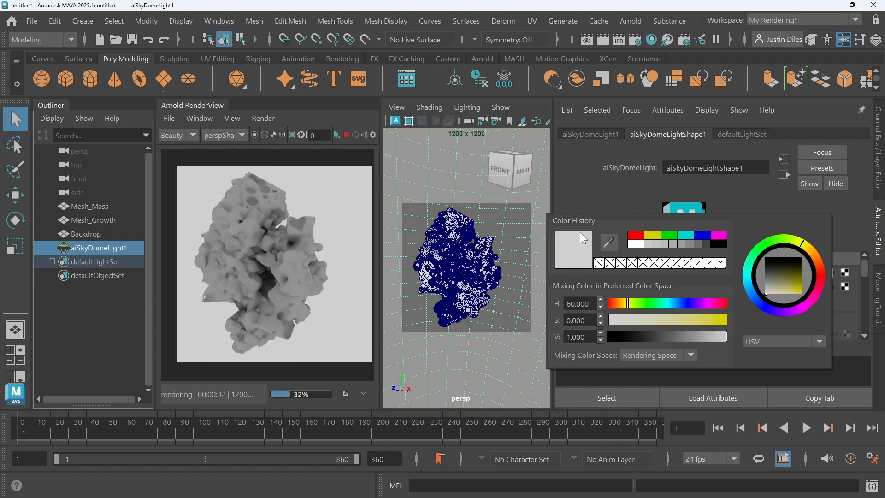
# Step: Try sampling a screen color for the skydome light, reset it to the white swatch, and close the color editor
pyautogui.click(609, 243)
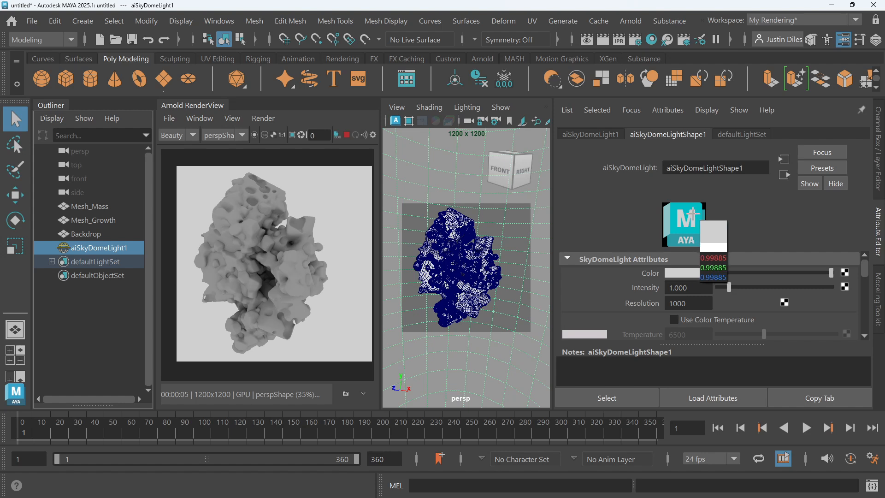
pyautogui.click(693, 212)
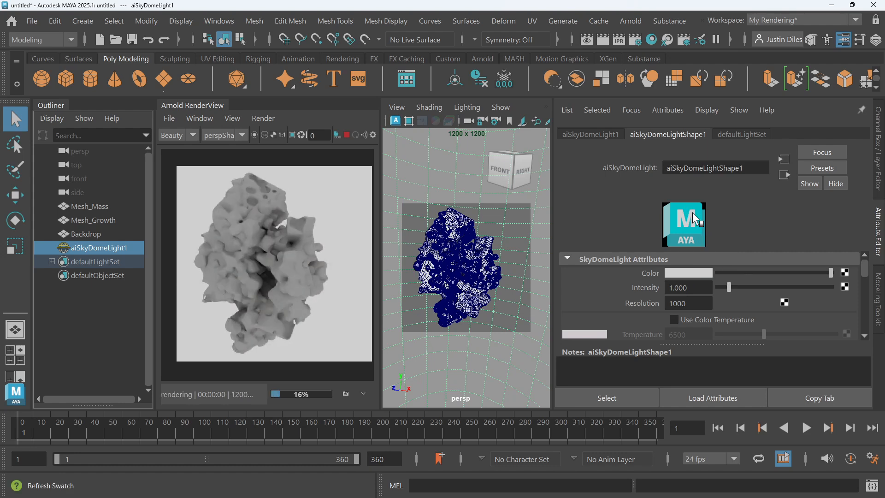
pyautogui.click(678, 272)
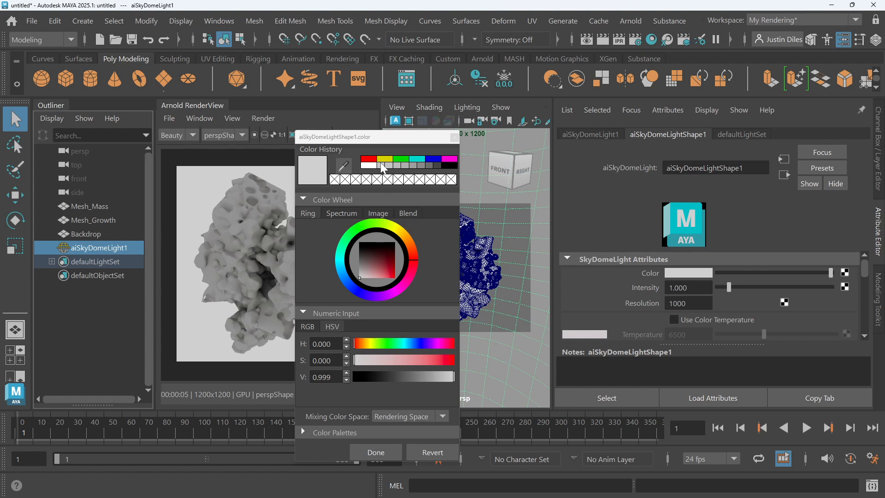
pyautogui.click(370, 166)
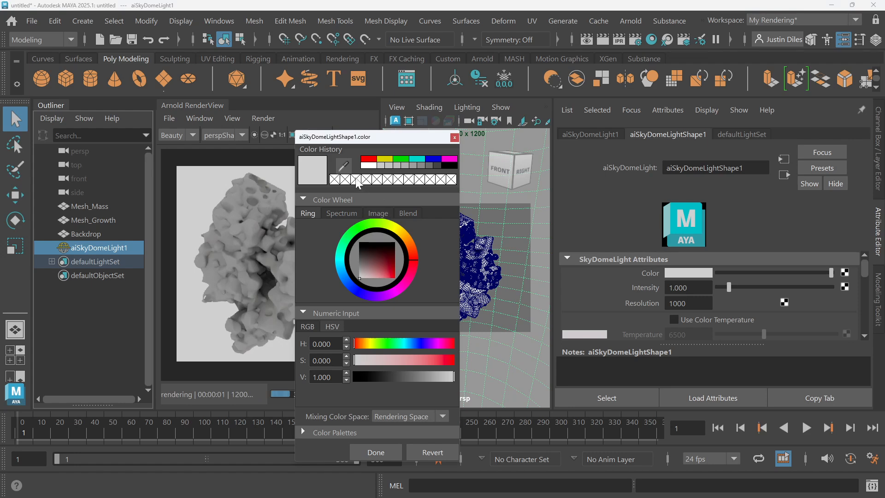
pyautogui.click(334, 198)
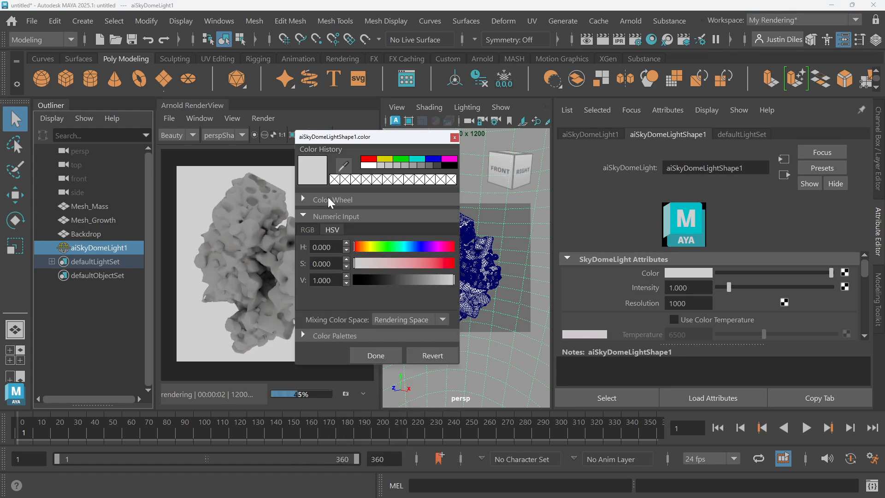
pyautogui.click(328, 197)
pyautogui.moveTo(364, 260); pyautogui.dragTo(352, 287)
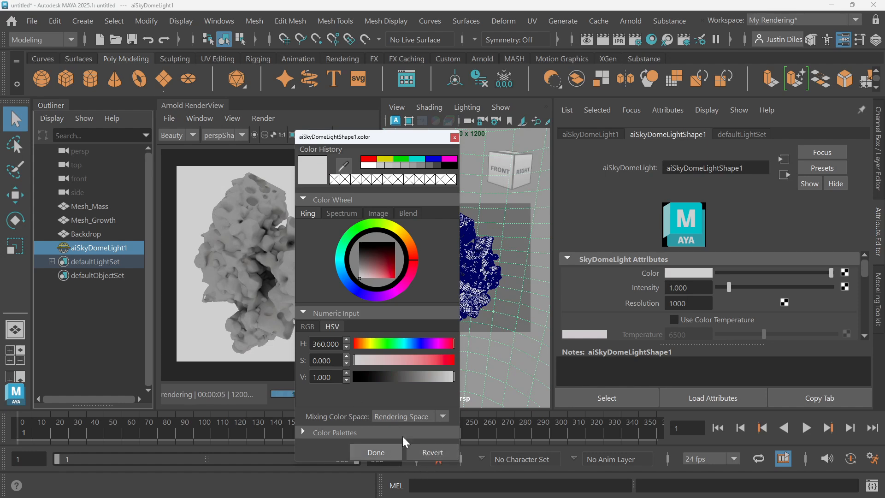
pyautogui.click(455, 136)
# Step: Shrink the Maya window and sample an overbright white from the file explorer behind it for the skydome light's color
pyautogui.moveTo(569, 4); pyautogui.dragTo(563, 30)
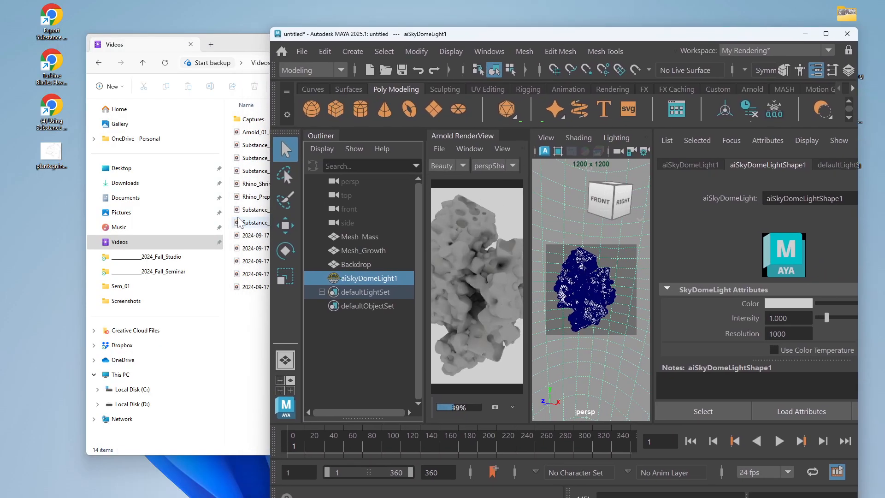
pyautogui.click(792, 303)
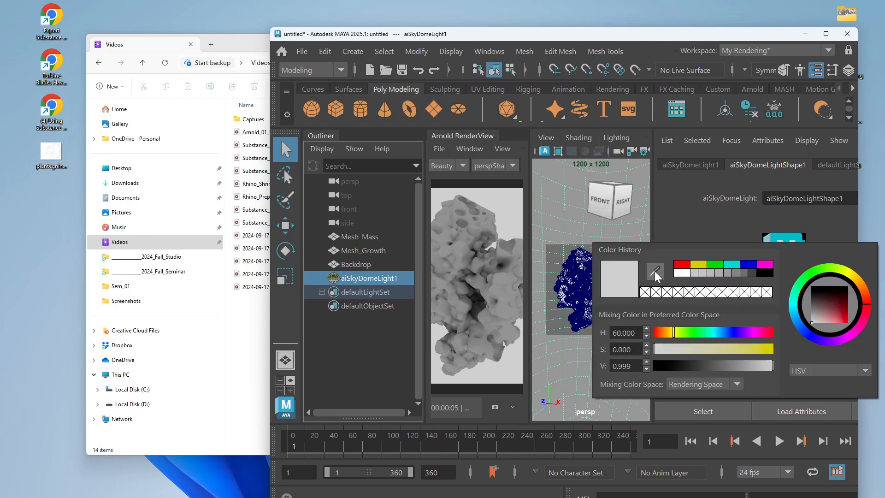
pyautogui.click(668, 276)
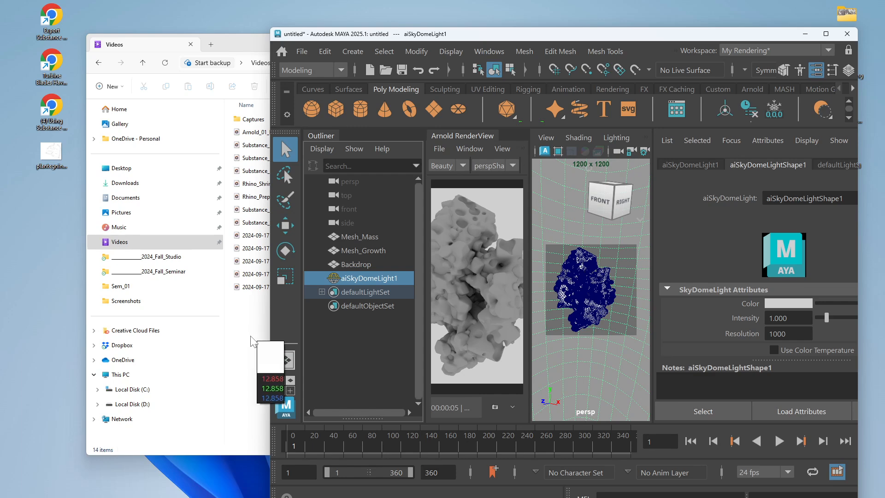
pyautogui.click(252, 337)
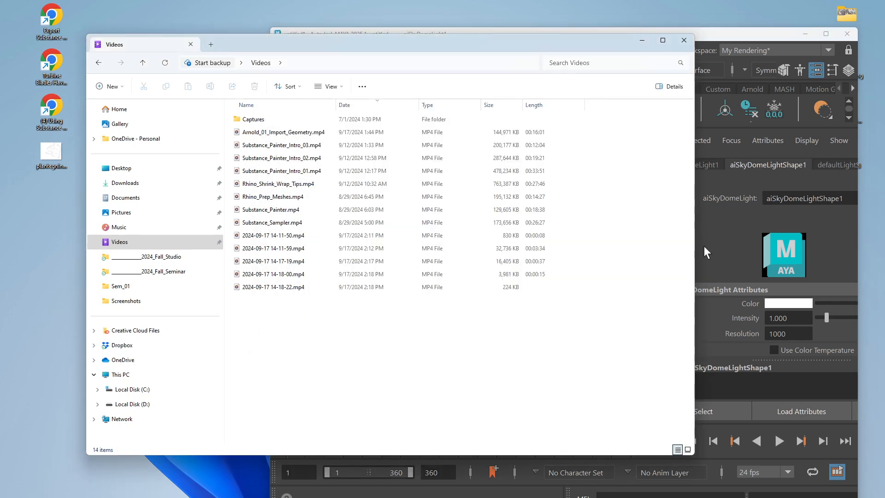
pyautogui.click(729, 241)
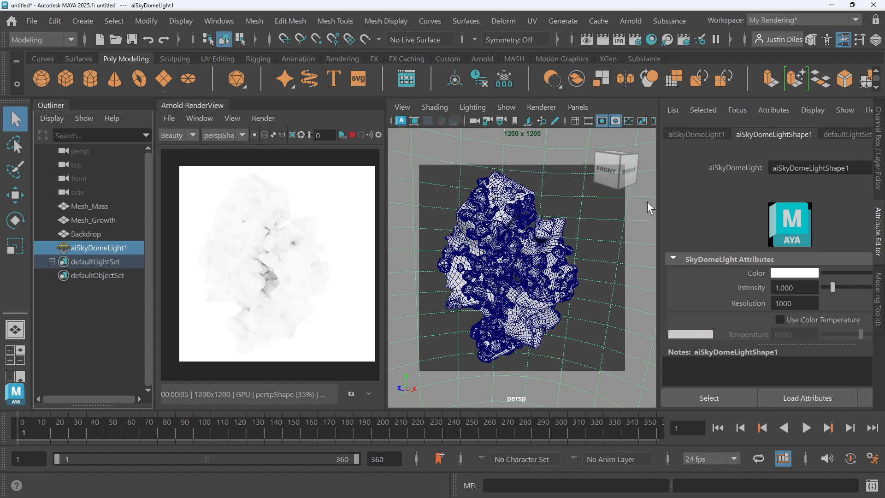
# Step: Resize the workspace by narrowing the Arnold render view and giving more width to the skydome light's attributes
pyautogui.moveTo(658, 203); pyautogui.dragTo(618, 196)
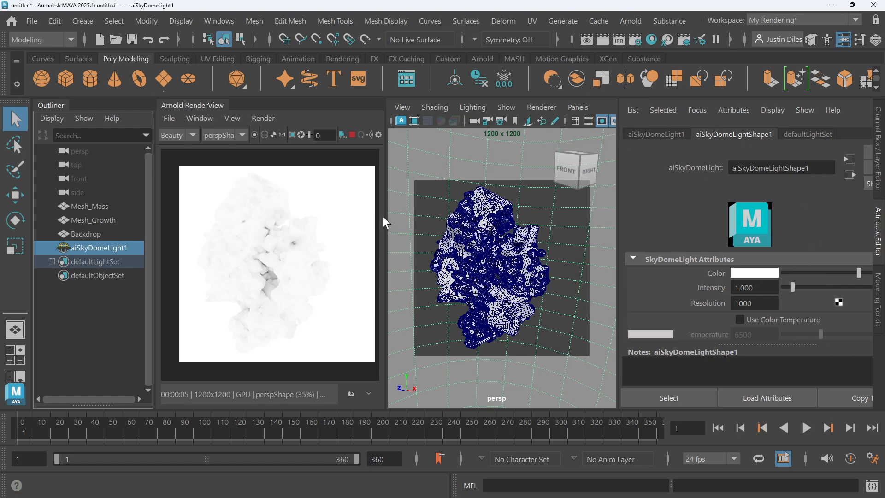
pyautogui.moveTo(385, 223); pyautogui.dragTo(333, 223)
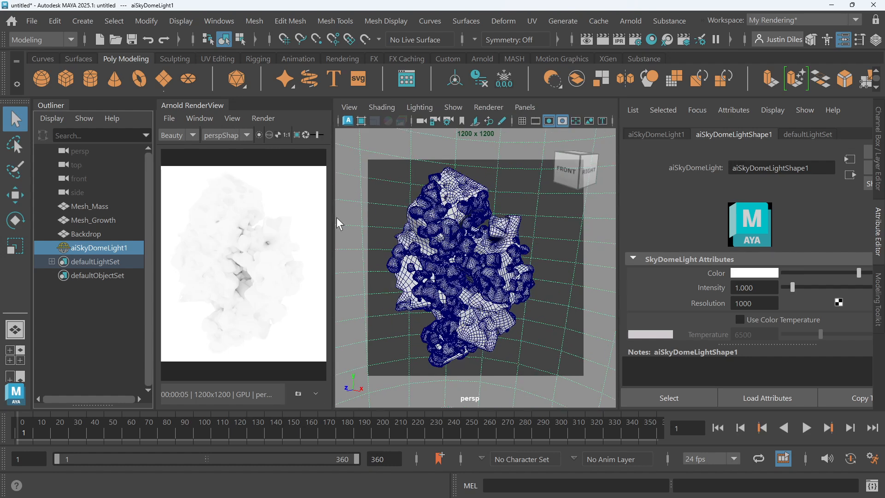
pyautogui.moveTo(618, 230); pyautogui.dragTo(537, 224)
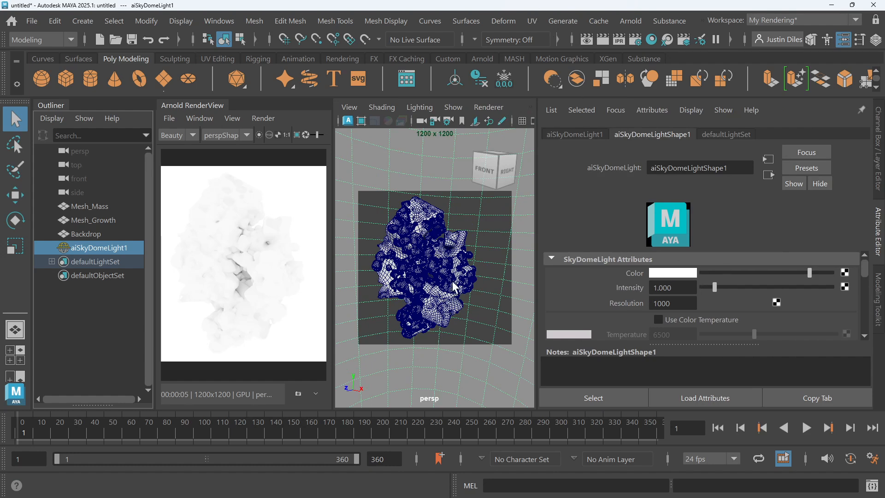
# Step: Compare the overbright white with standard white on the skydome light, and set its color to the white with value 1.000
pyautogui.click(671, 273)
pyautogui.moveTo(806, 272)
pyautogui.mouseDown()
pyautogui.moveTo(781, 272)
pyautogui.moveTo(804, 272)
pyautogui.mouseUp()
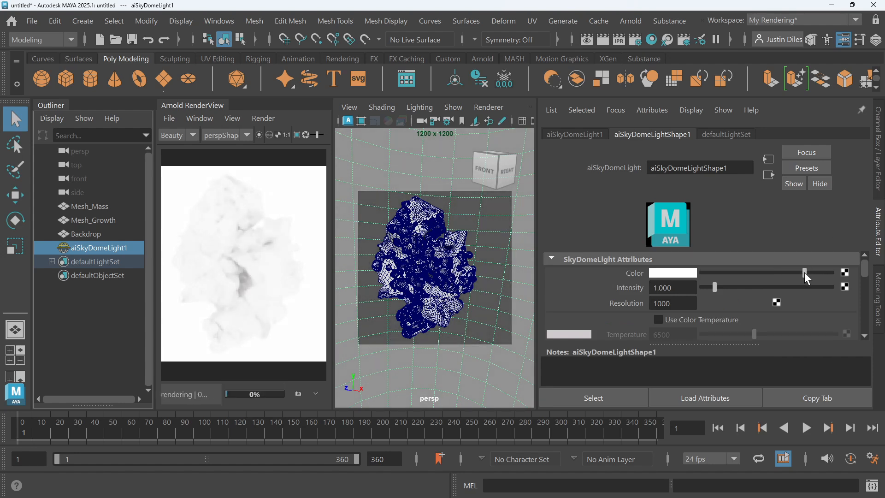
pyautogui.click(659, 272)
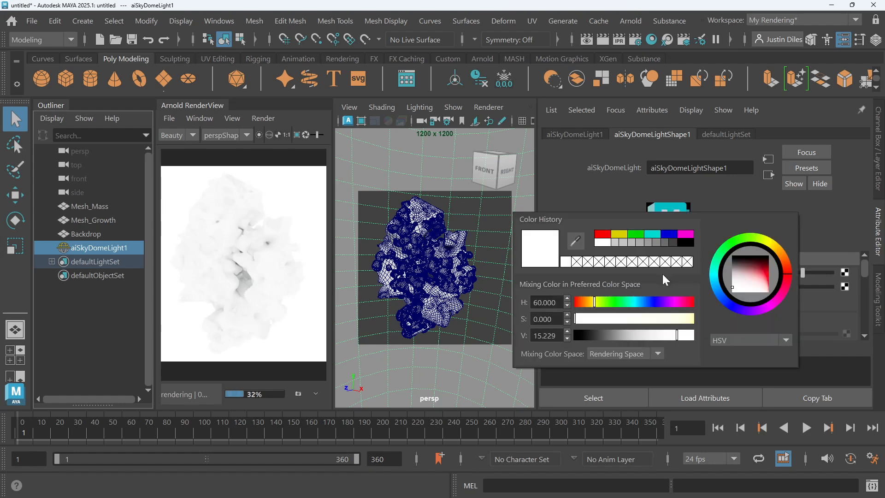
pyautogui.click(603, 245)
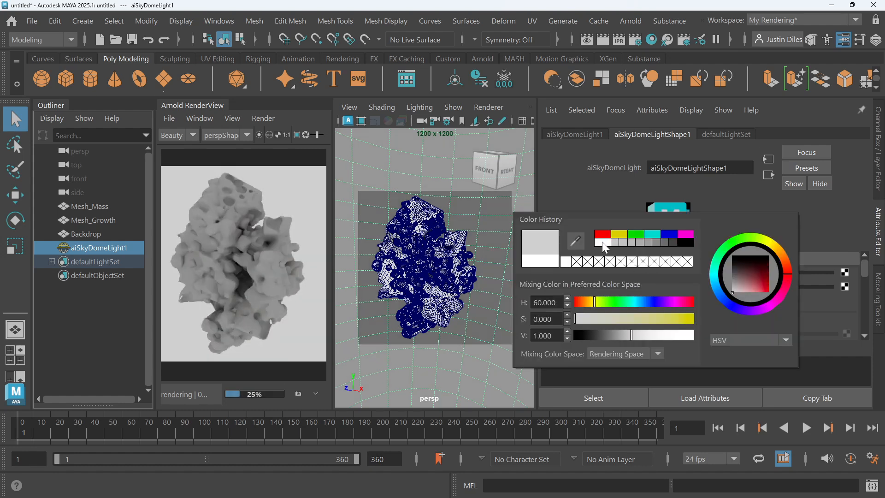
pyautogui.click(566, 262)
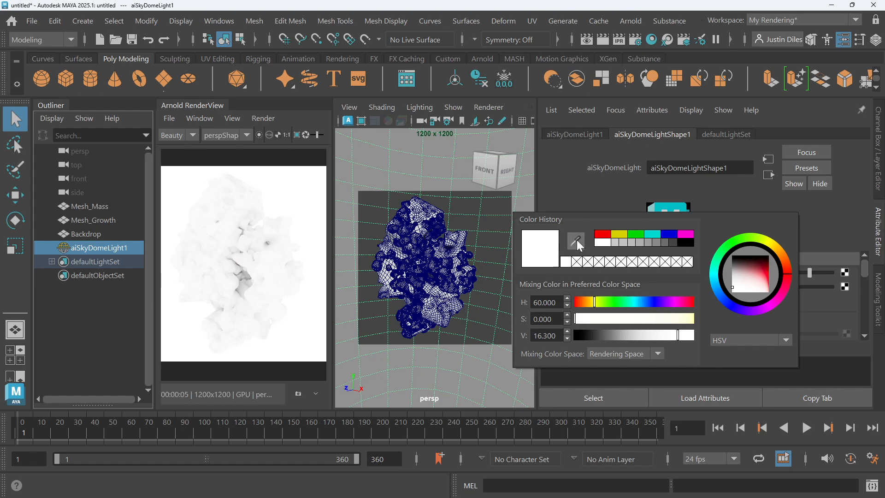
pyautogui.click(601, 243)
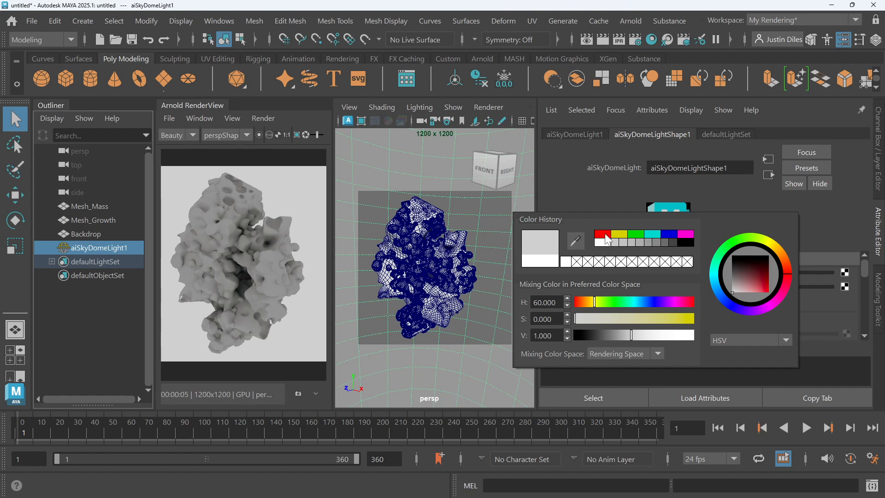
# Step: Try red on the skydome light, reduce its saturation to 0.154, and return the color to standard white
pyautogui.click(606, 236)
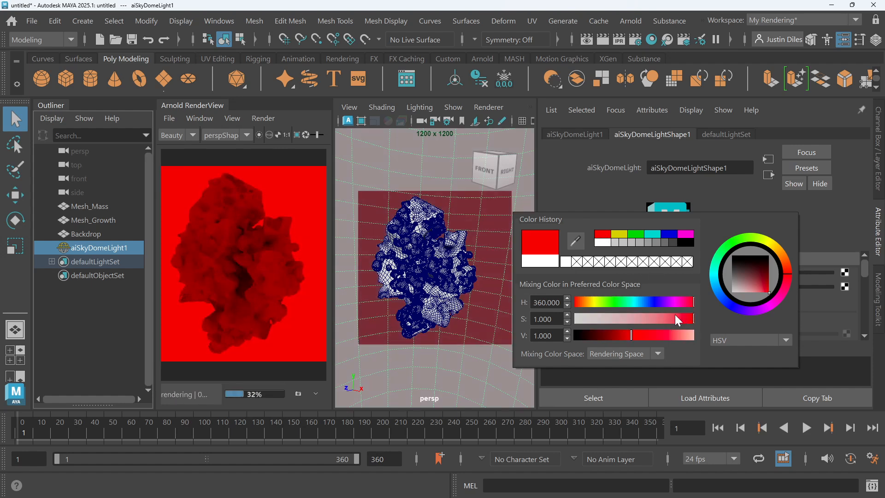
pyautogui.moveTo(697, 320); pyautogui.dragTo(597, 317)
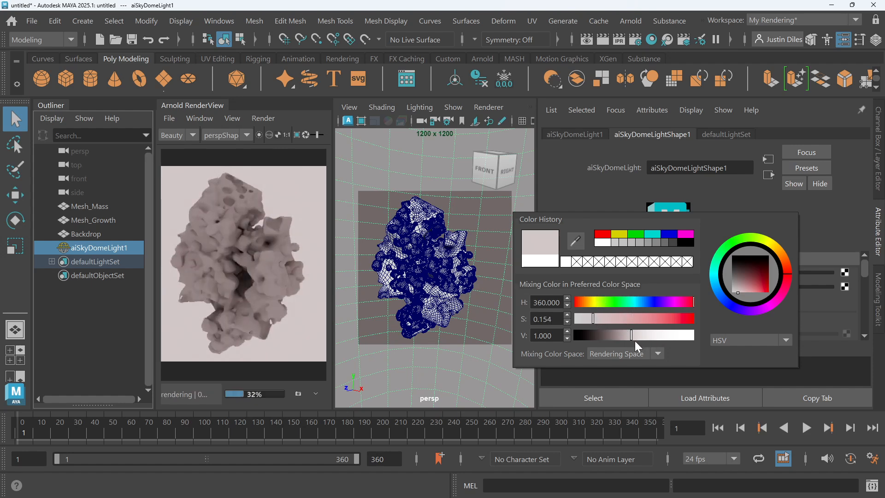
pyautogui.click(603, 242)
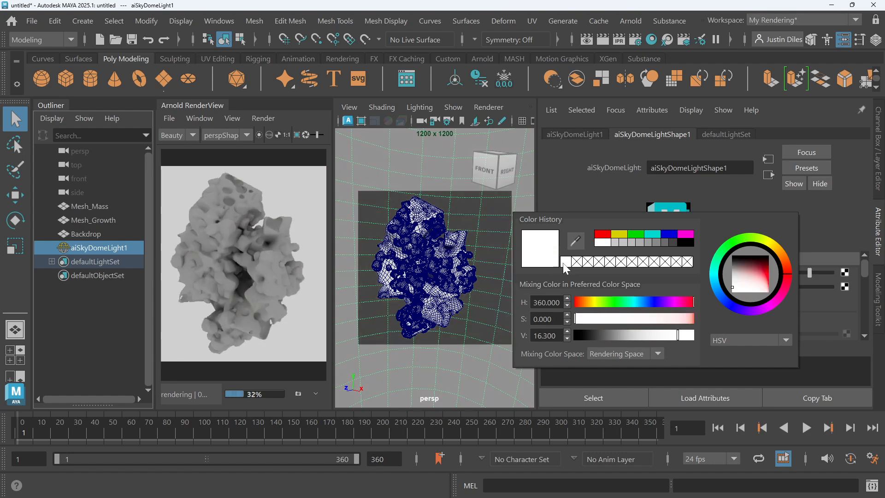
pyautogui.click(607, 245)
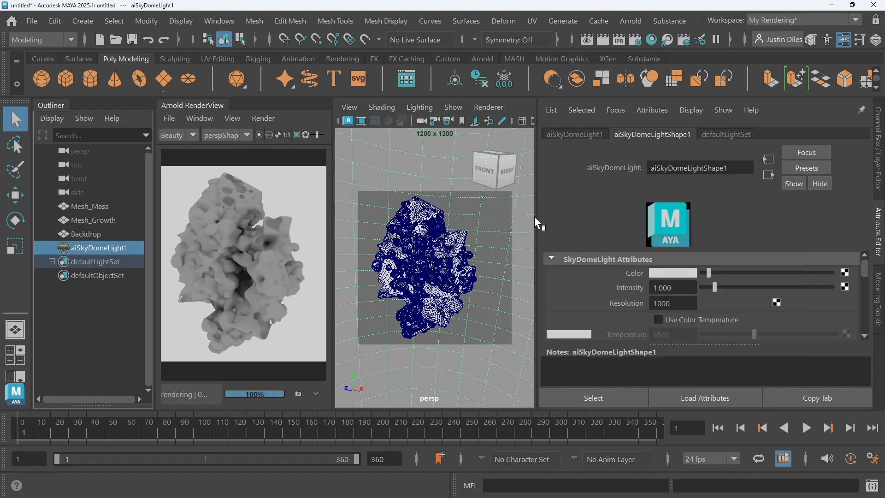
# Step: Rebalance the viewport and attribute widths, and open an enlarged list of render nodes for mapping the skydome light's color
pyautogui.moveTo(537, 220); pyautogui.dragTo(618, 231)
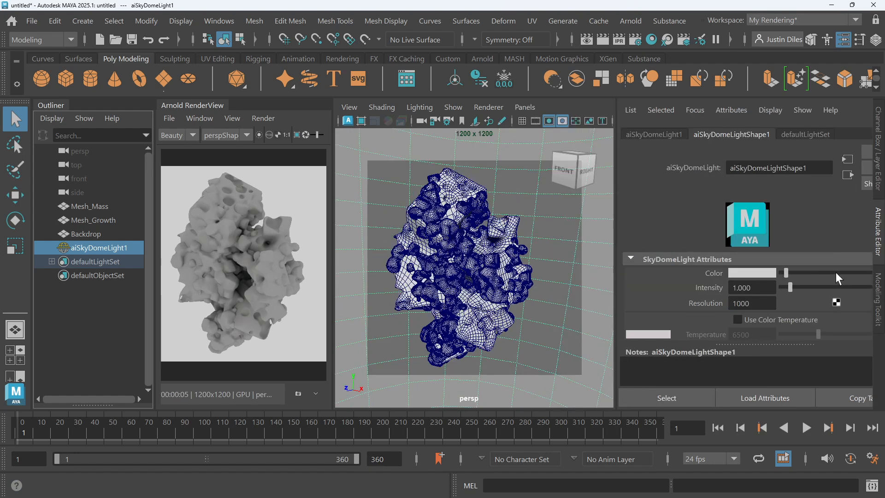
pyautogui.moveTo(616, 282); pyautogui.dragTo(561, 283)
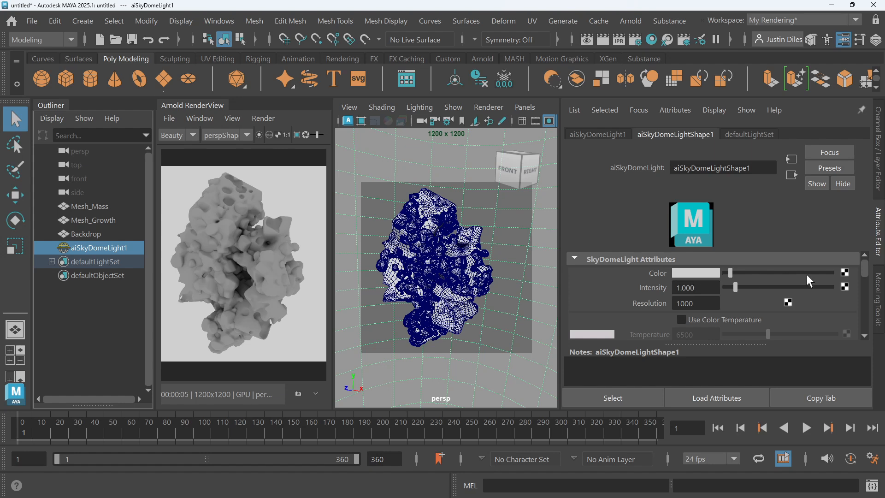
pyautogui.click(847, 273)
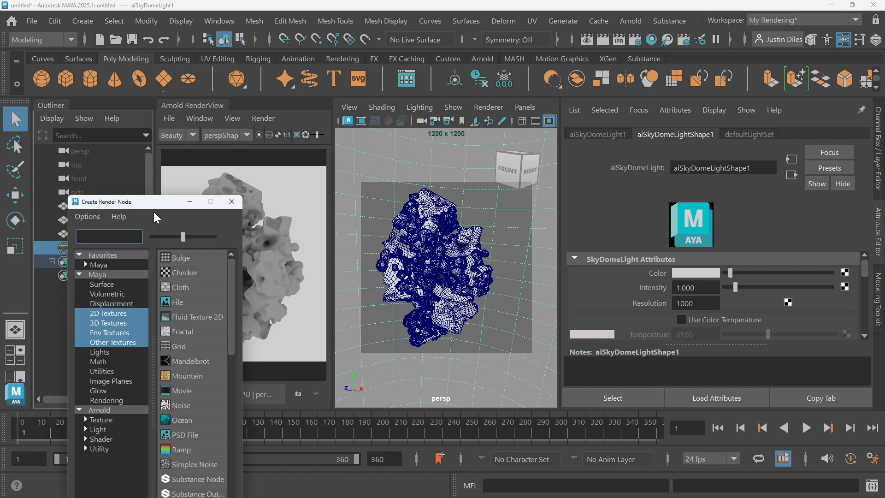
pyautogui.moveTo(230, 200); pyautogui.dragTo(452, 83)
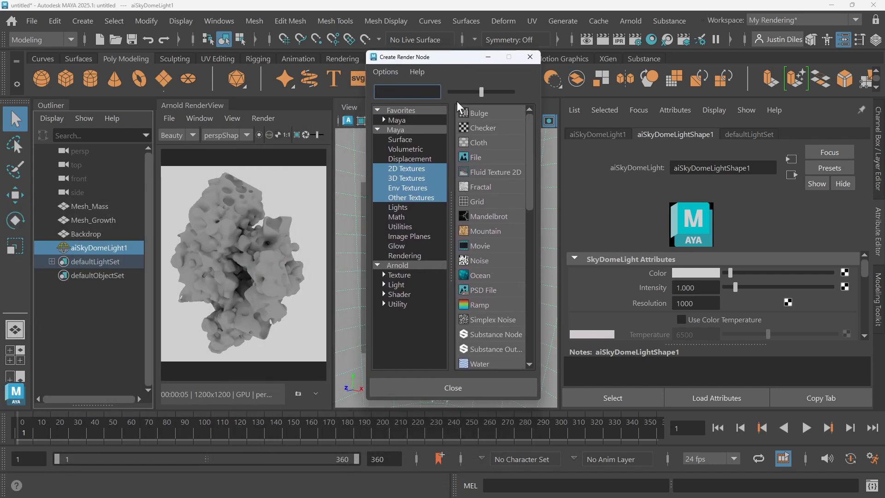
pyautogui.moveTo(540, 400); pyautogui.dragTo(661, 424)
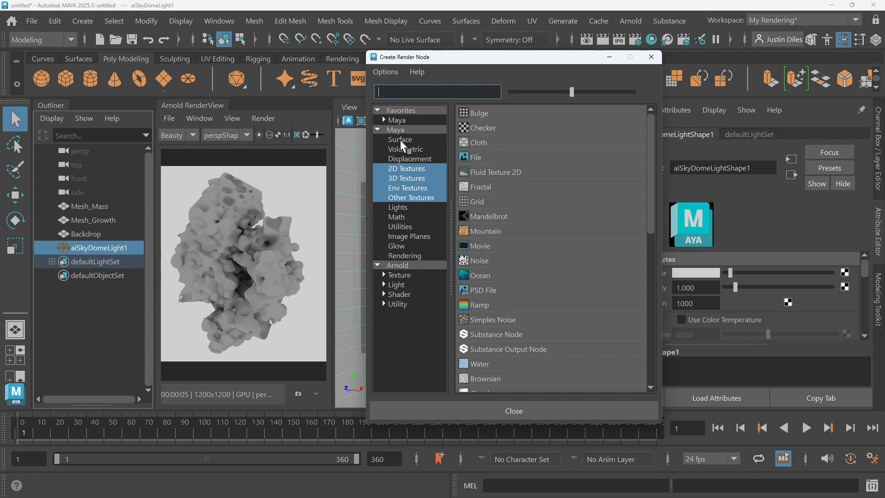
# Step: Search the Arnold nodes for "sky" and connect an aiPhysicalSky node to the skydome light's color
pyautogui.click(398, 266)
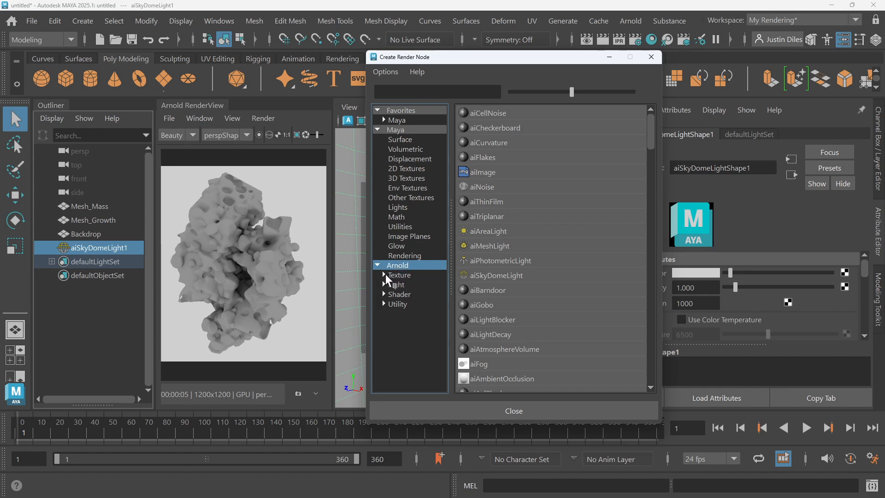
pyautogui.click(383, 274)
pyautogui.click(404, 274)
pyautogui.click(413, 284)
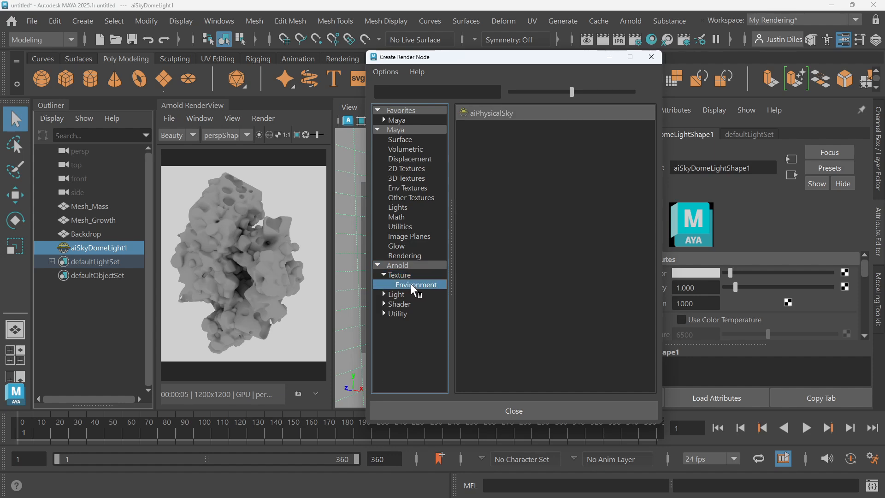
pyautogui.click(399, 266)
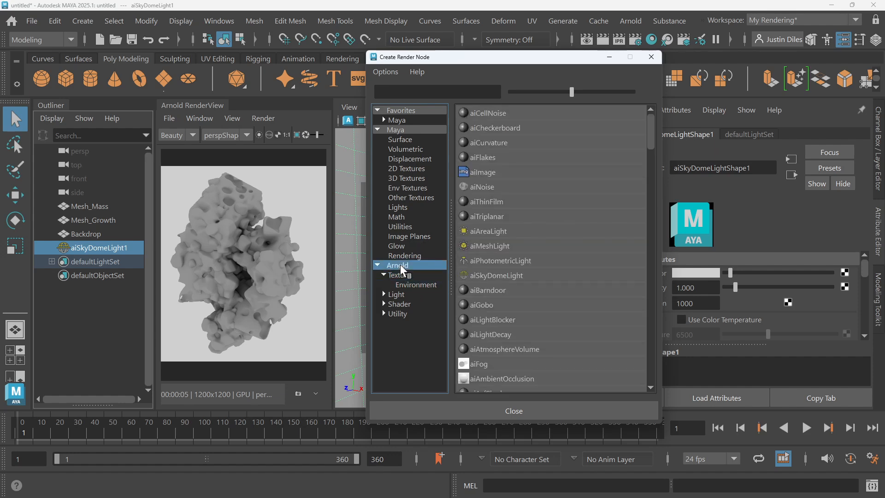
pyautogui.click(415, 92)
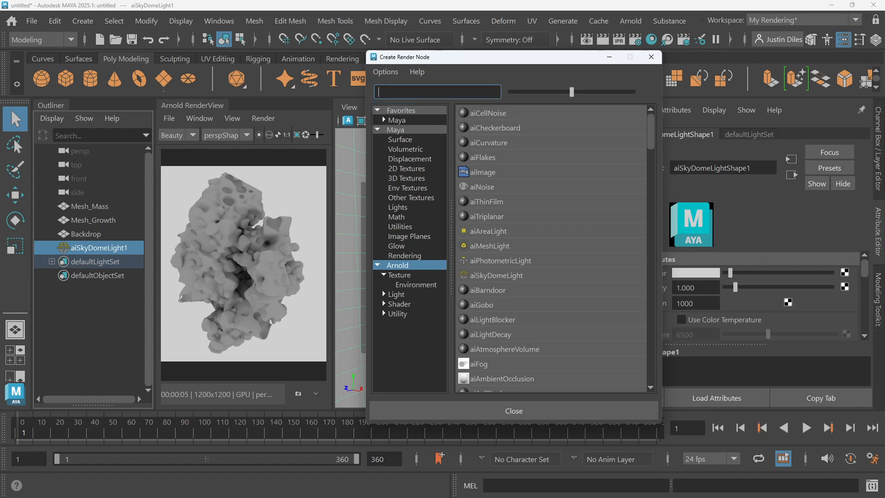
pyautogui.write('sky')
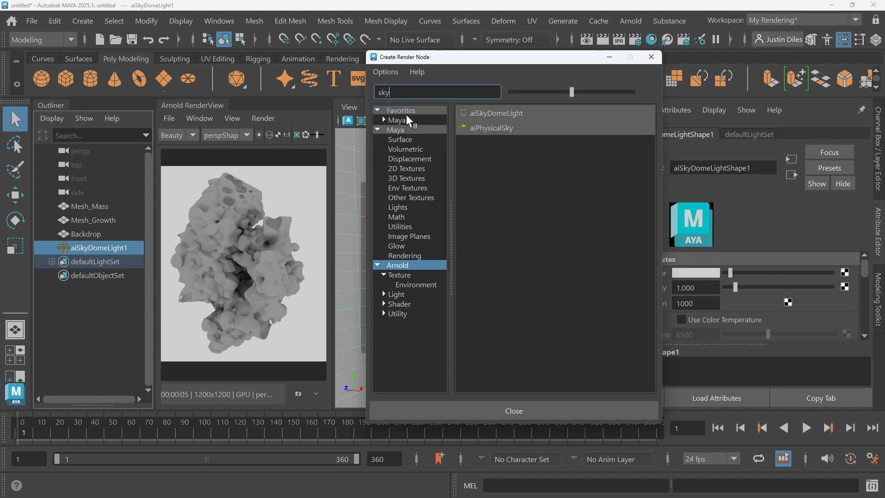
pyautogui.click(491, 128)
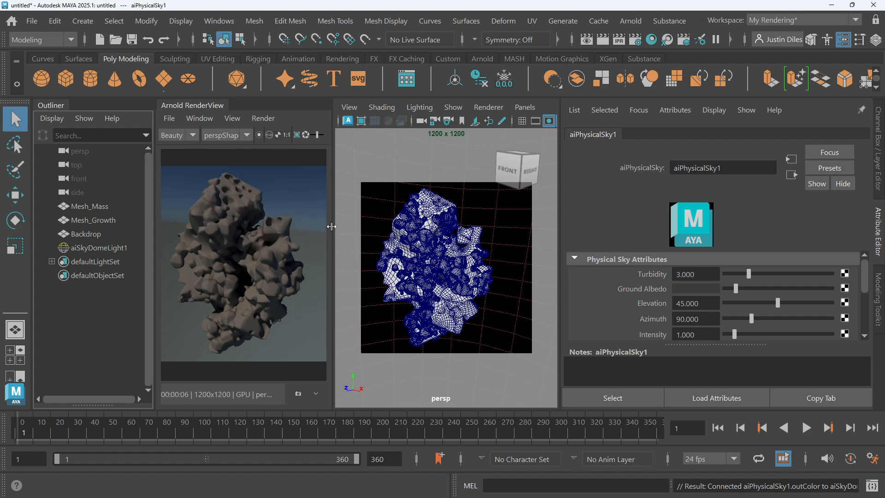
# Step: Widen the Arnold render view and orbit around the meshes to inspect them under the physical sky lighting
pyautogui.moveTo(331, 227); pyautogui.dragTo(414, 225)
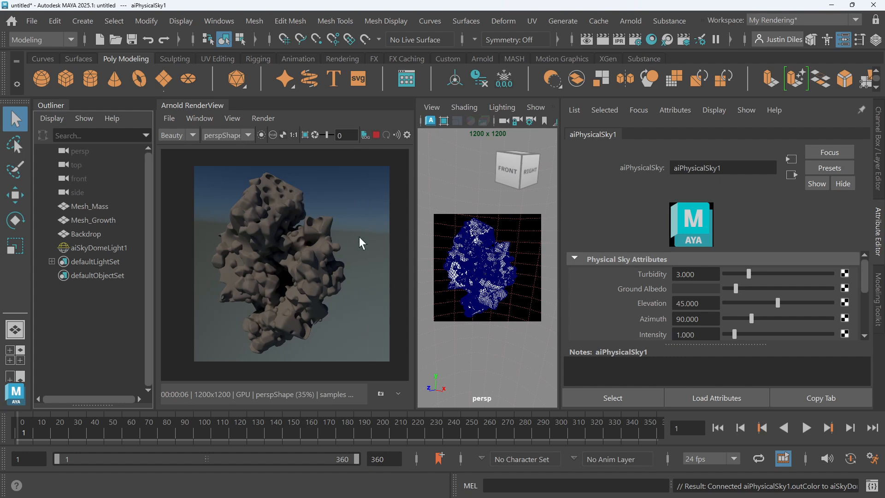
pyautogui.keyDown('alt'); pyautogui.moveTo(485, 258); pyautogui.dragTo(503, 265); pyautogui.keyUp('alt')
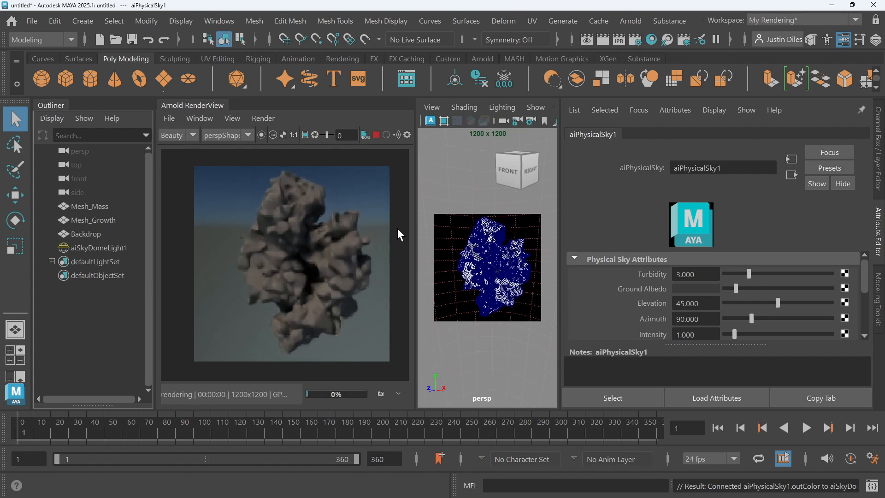
pyautogui.keyDown('alt'); pyautogui.moveTo(397, 228); pyautogui.dragTo(353, 227); pyautogui.keyUp('alt')
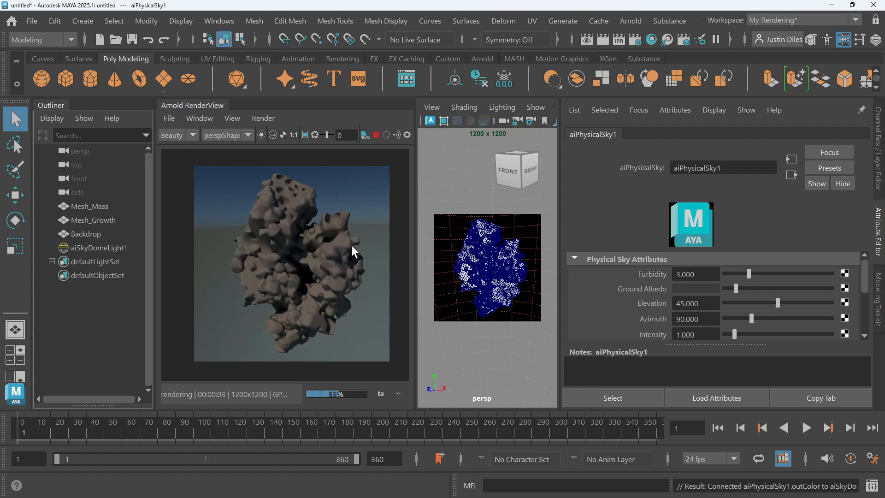
# Step: Look through the physical sky's attributes and set its turbidity to 2
pyautogui.scroll(-2, 740, 323)
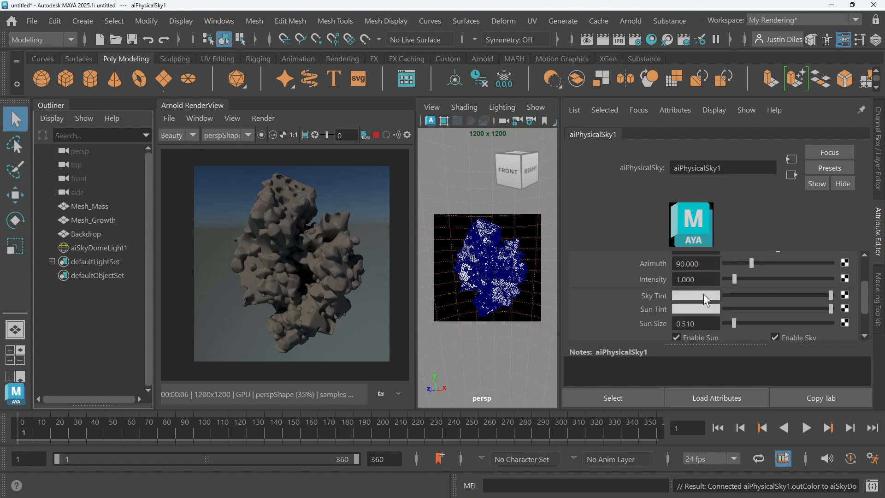
pyautogui.scroll(2, 696, 294)
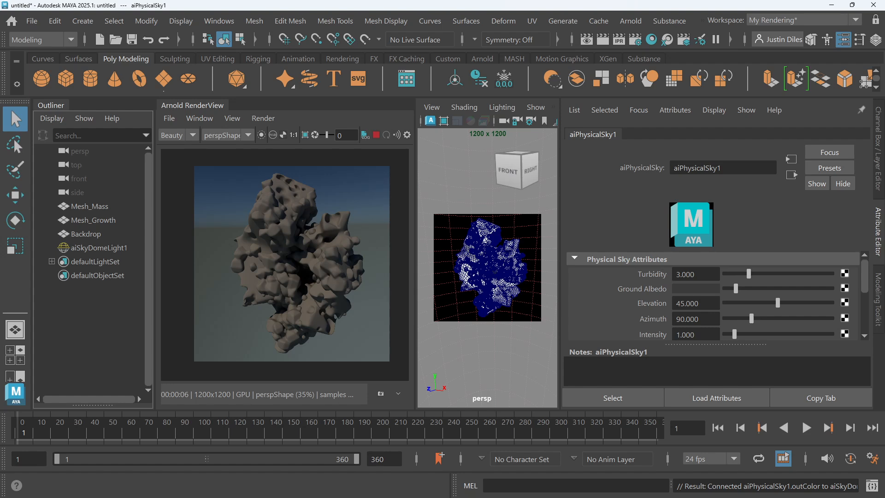
pyautogui.moveTo(698, 274); pyautogui.dragTo(673, 275)
pyautogui.write('2')
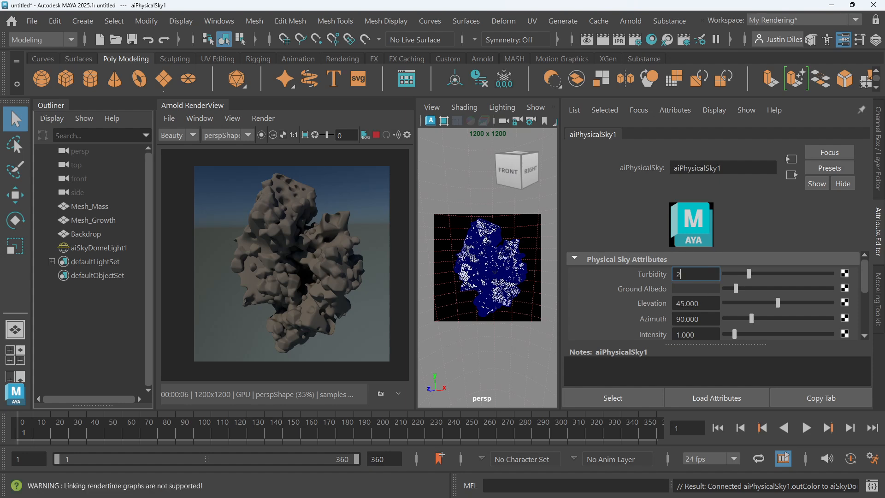
# Step: Set the physical sky's sky tint to cyan and reduce its saturation to a pale shade
pyautogui.scroll(-3, 695, 302)
pyautogui.click(692, 297)
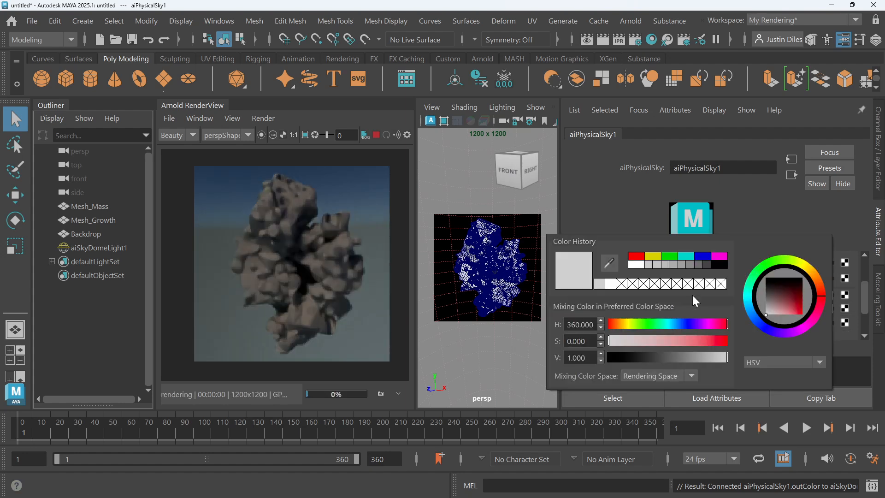
pyautogui.click(689, 255)
pyautogui.moveTo(686, 341); pyautogui.dragTo(637, 337)
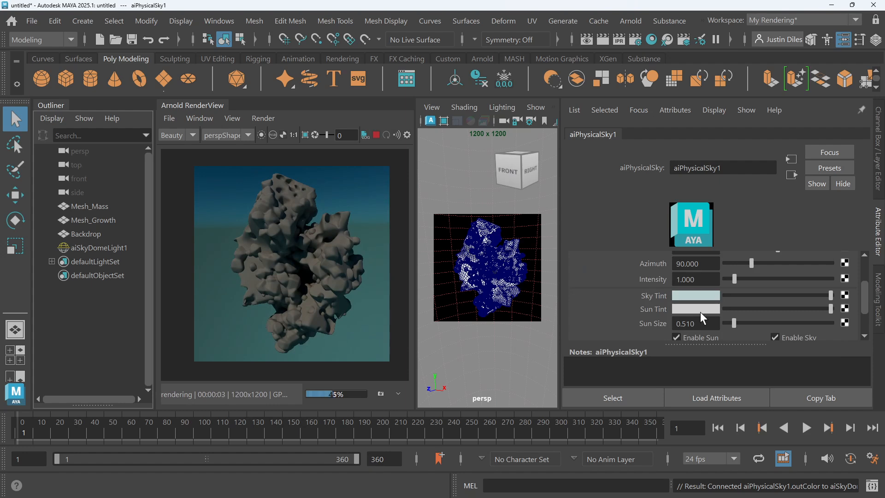
# Step: Try yellow as the physical sky's sun tint, reduce its saturation, and return the tint to white
pyautogui.click(696, 308)
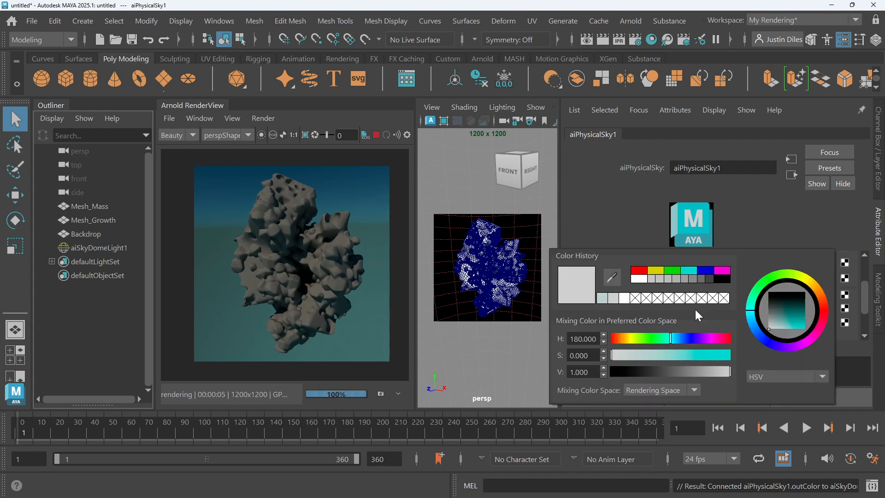
pyautogui.click(659, 272)
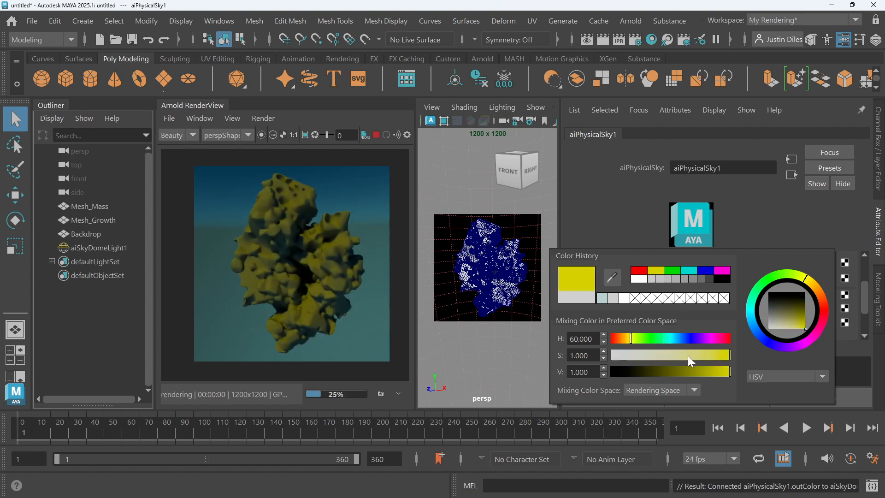
pyautogui.moveTo(689, 357); pyautogui.dragTo(630, 356)
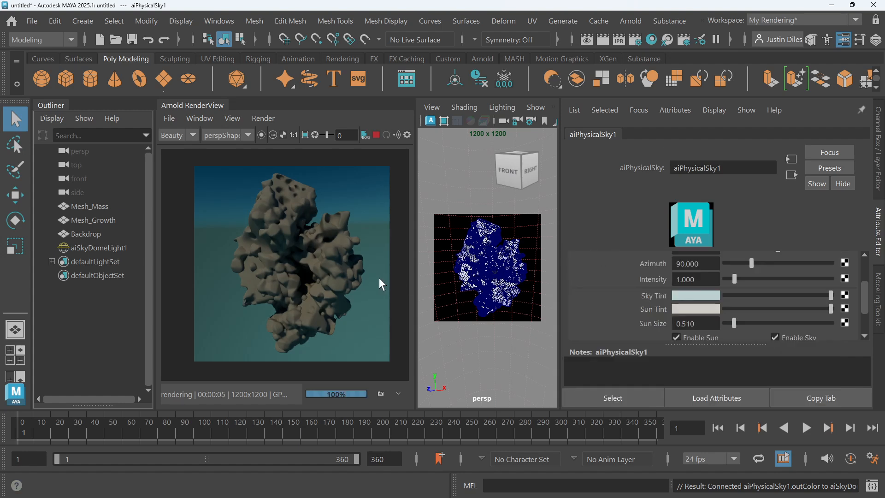
pyautogui.click(708, 309)
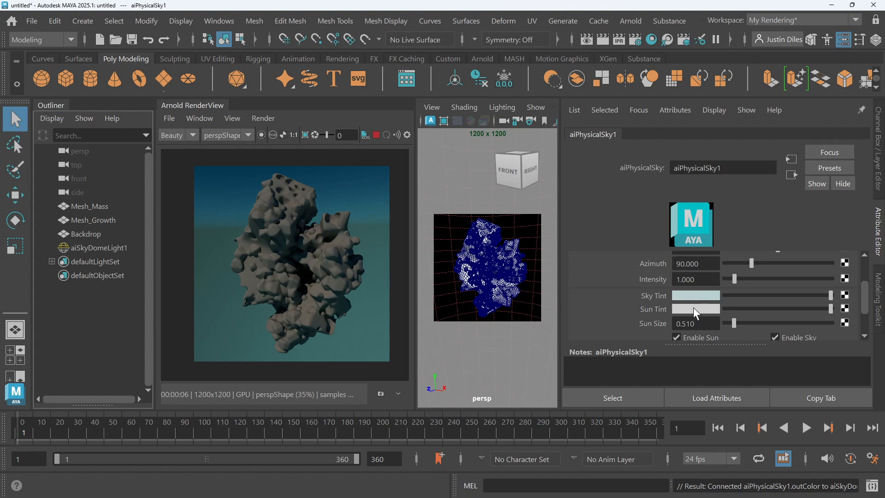
# Step: Review the physical sky's attributes, reopen them through the skydome light's color connection, and reselect the skydome light
pyautogui.scroll(3, 798, 298)
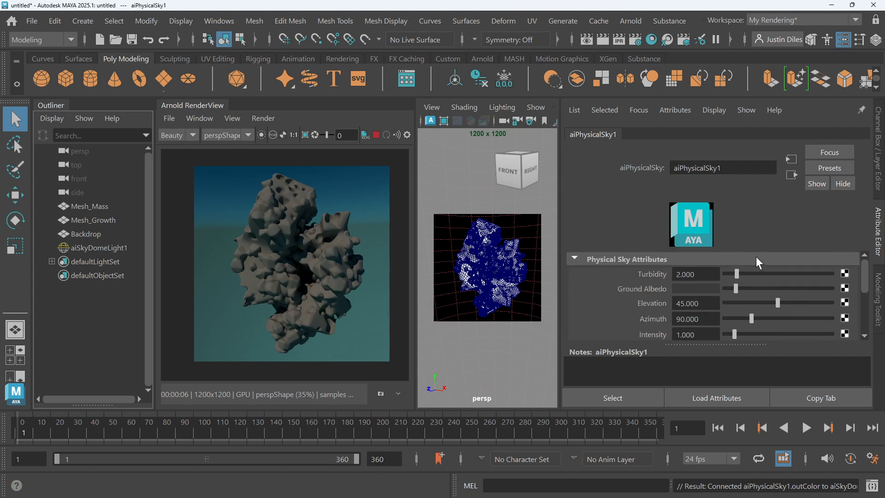
pyautogui.scroll(-4, 757, 263)
pyautogui.scroll(-1, 756, 286)
pyautogui.scroll(5, 756, 286)
pyautogui.click(100, 247)
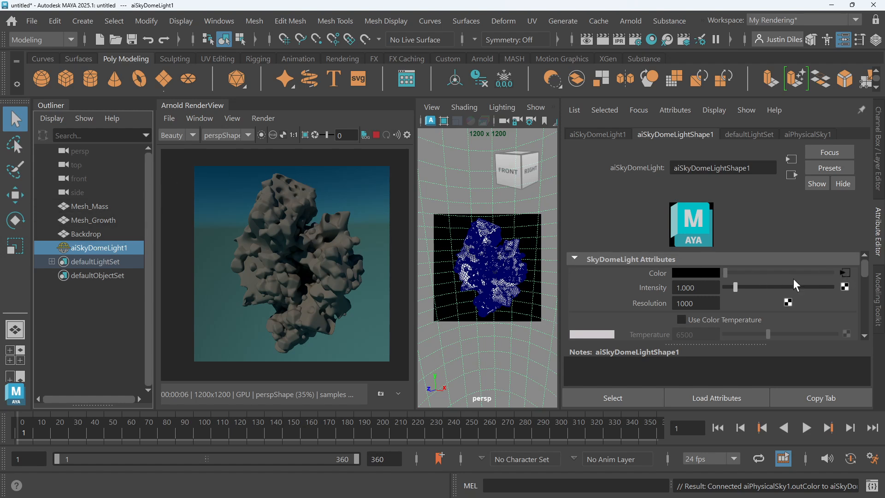
pyautogui.click(846, 273)
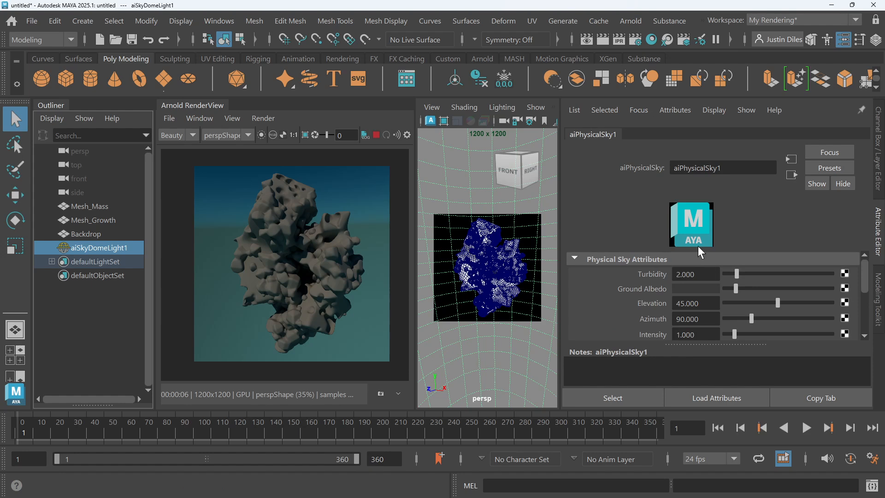
pyautogui.click(98, 248)
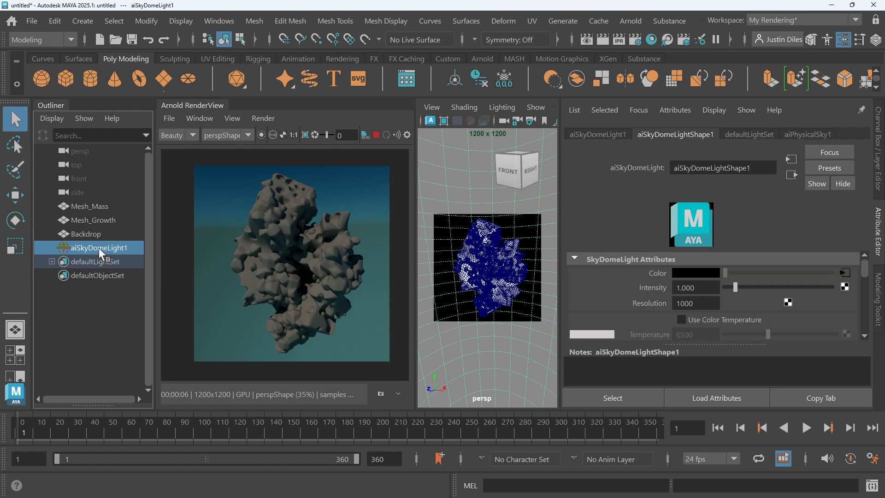
# Step: Show the L_Backdrop display layer and orbit out to frame the meshes in front of the whole backdrop
pyautogui.click(878, 135)
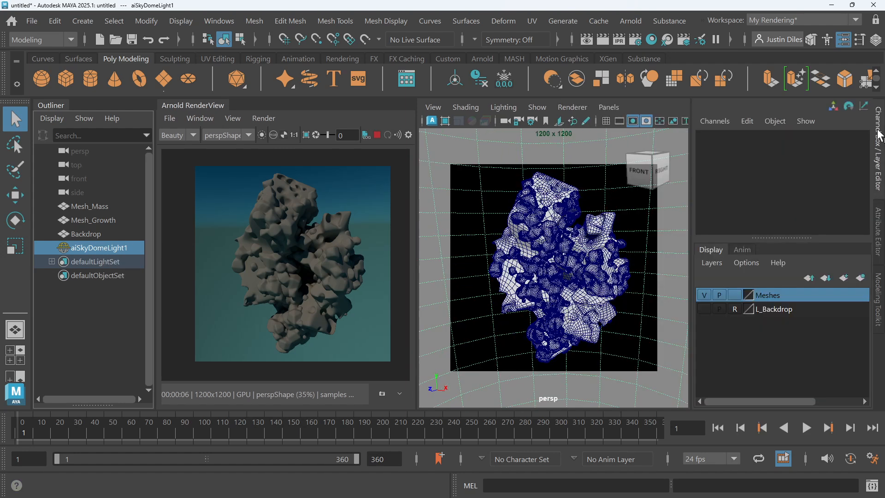
pyautogui.click(704, 308)
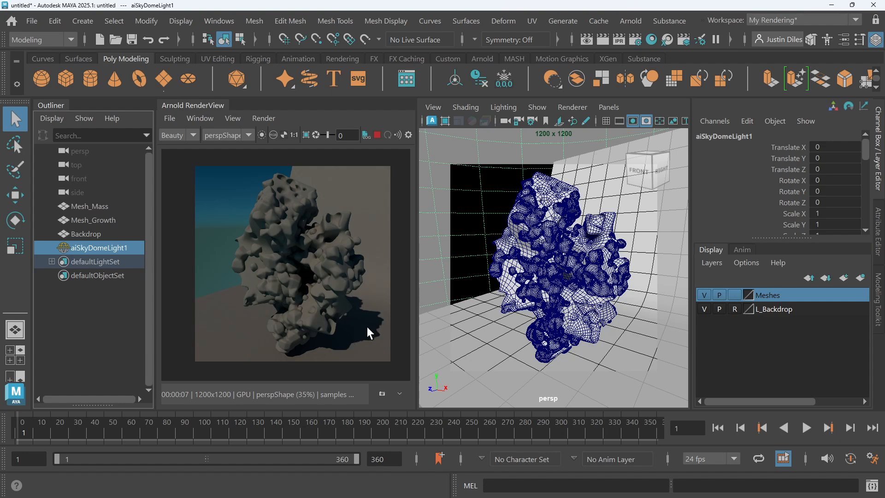
pyautogui.keyDown('alt'); pyautogui.moveTo(577, 327); pyautogui.dragTo(627, 323); pyautogui.keyUp('alt')
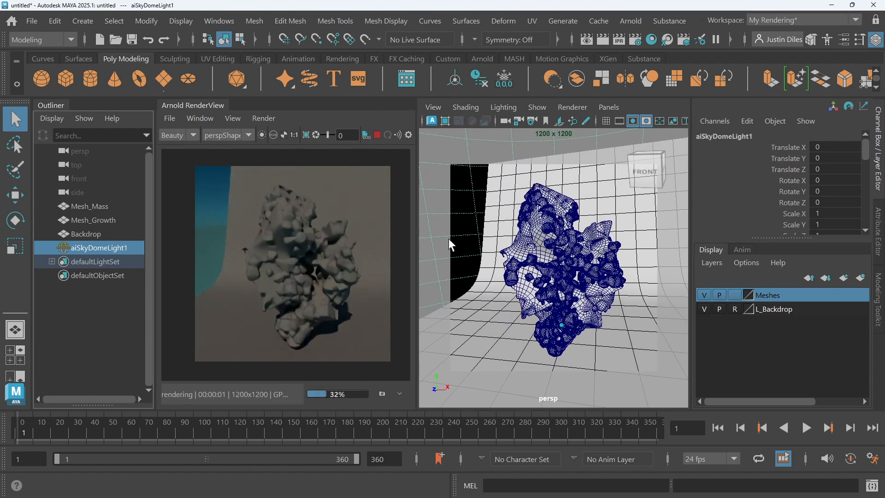
pyautogui.keyDown('alt'); pyautogui.moveTo(449, 239); pyautogui.dragTo(568, 278); pyautogui.keyUp('alt')
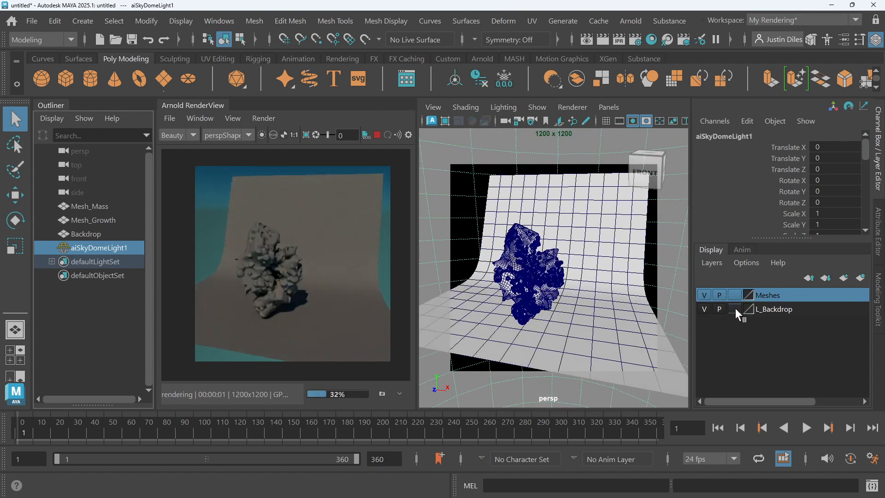
# Step: Turn off reference mode on the L_Backdrop layer and widen the backdrop to about 1.872 in Scale X
pyautogui.click(591, 287)
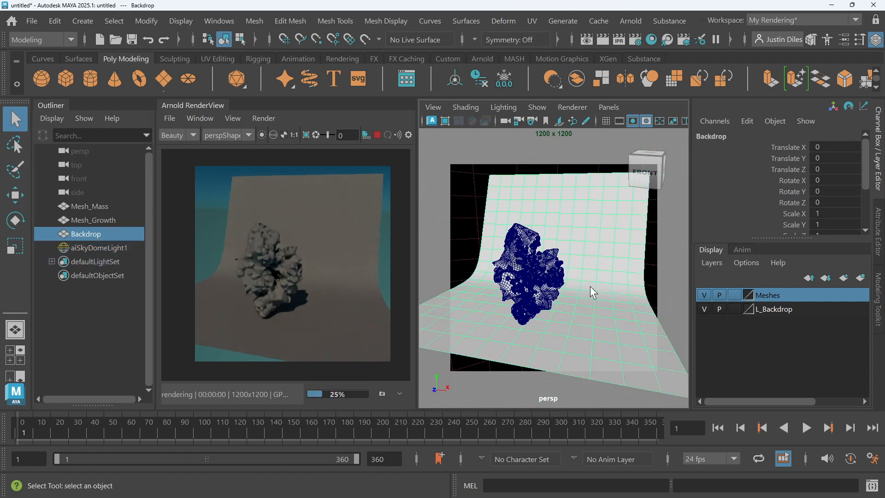
pyautogui.press('r')
pyautogui.moveTo(615, 329); pyautogui.dragTo(676, 339)
pyautogui.scroll(5, 564, 293)
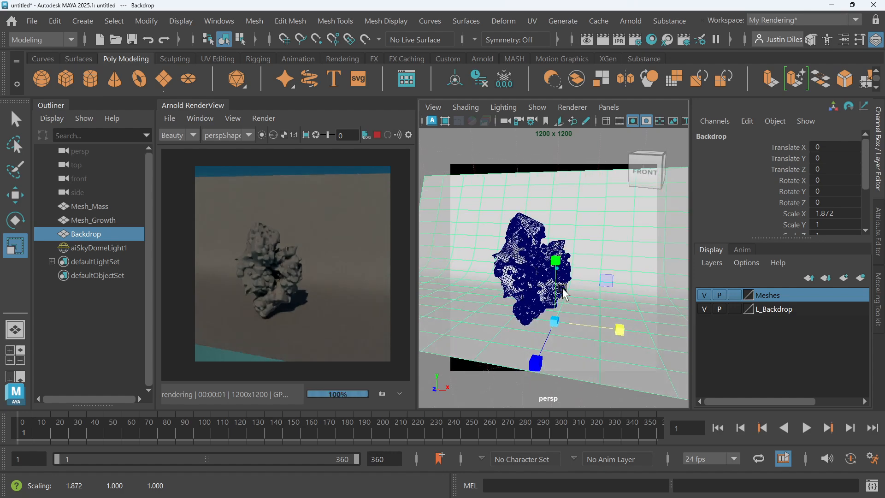
pyautogui.scroll(3, 563, 292)
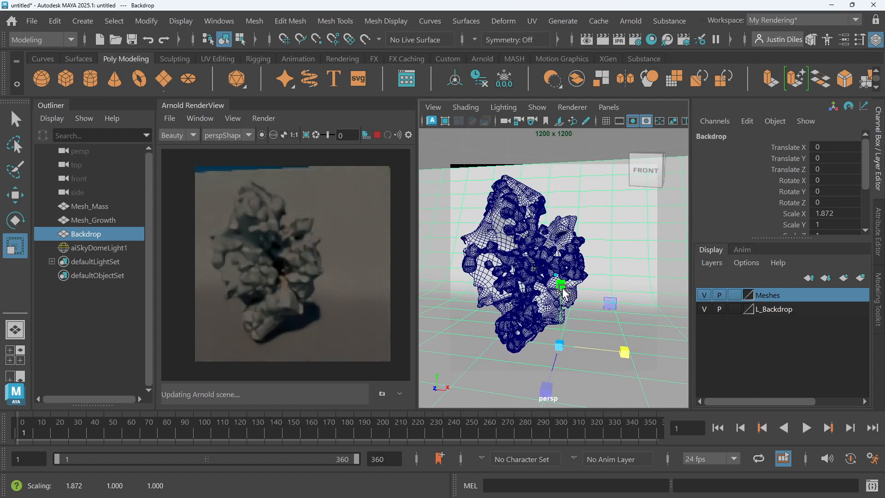
pyautogui.scroll(-3, 563, 292)
pyautogui.scroll(-2, 563, 293)
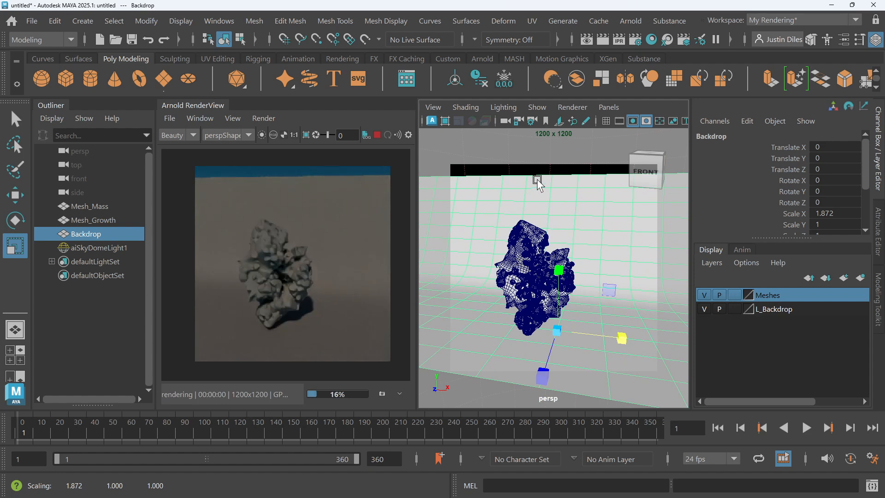
# Step: Select the skydome light and set its intensity to 4
pyautogui.press('q')
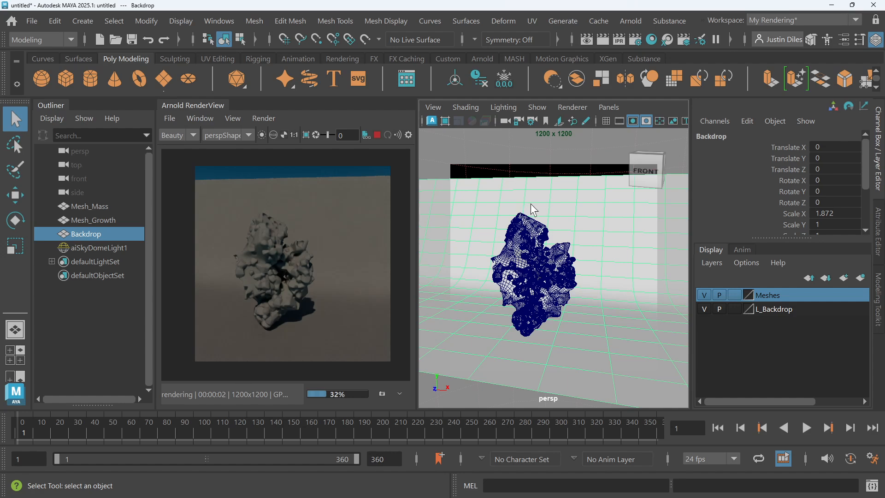
pyautogui.scroll(2, 531, 210)
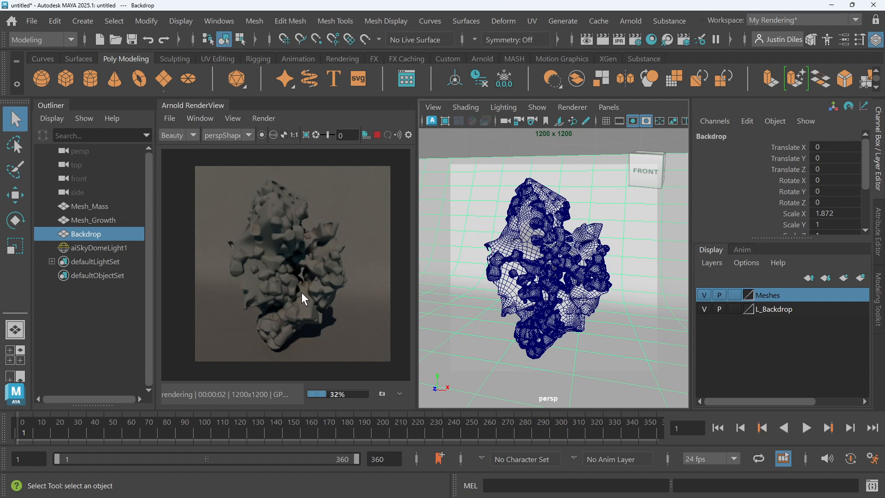
pyautogui.click(95, 248)
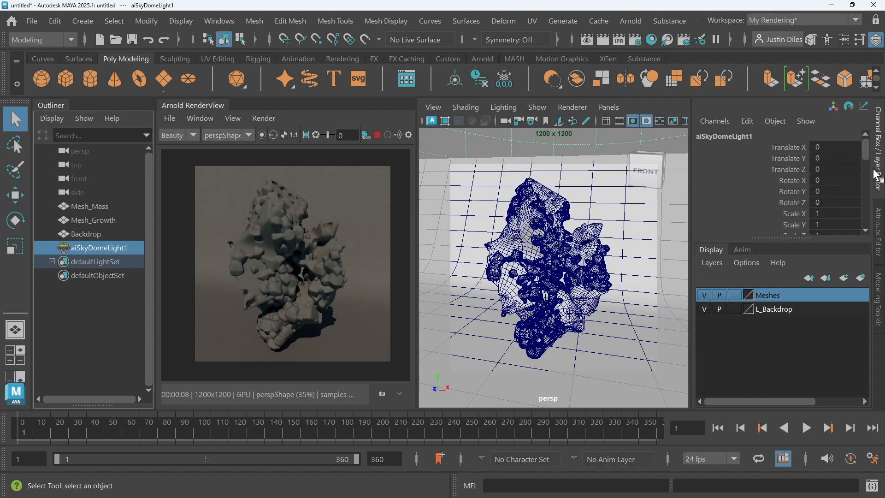
pyautogui.click(879, 231)
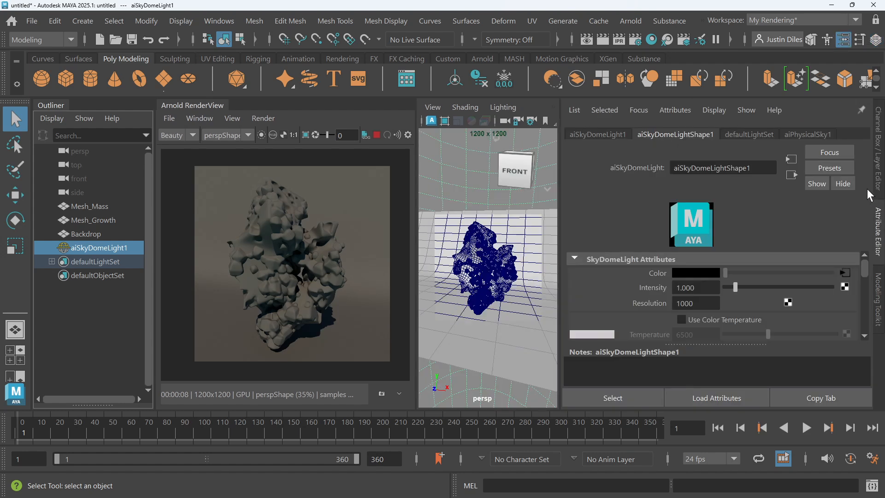
pyautogui.doubleClick(686, 288)
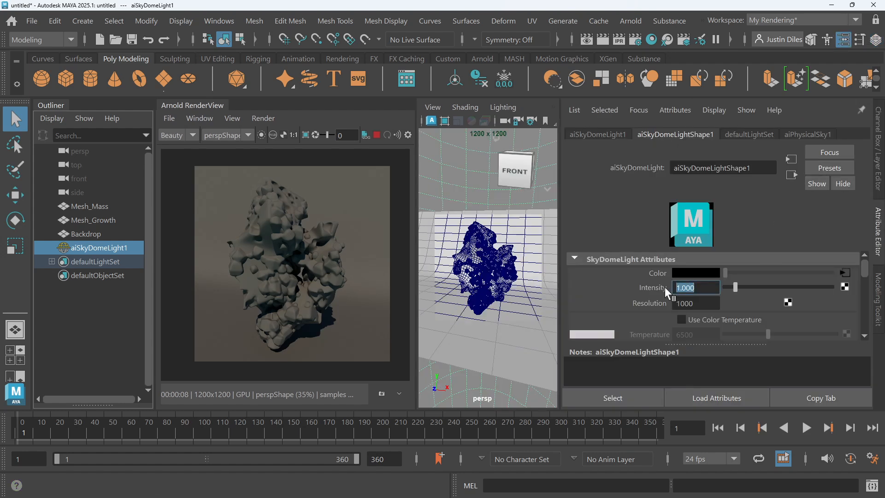
pyautogui.write('4')
pyautogui.press('Return')
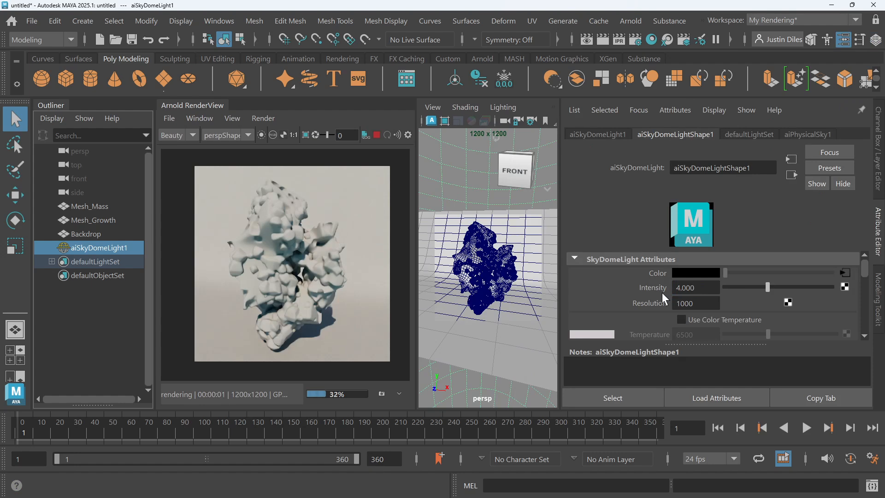
# Step: Try a skydome light intensity of 5 and return it to 4
pyautogui.moveTo(701, 289); pyautogui.dragTo(645, 287)
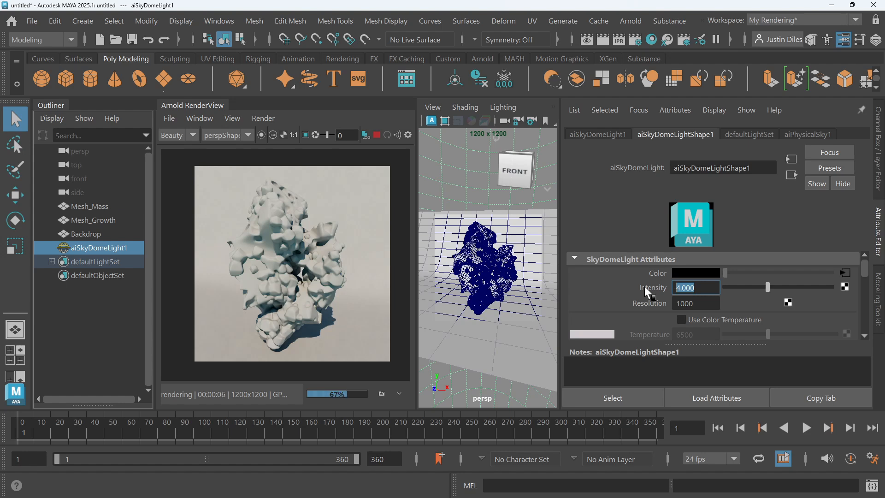
pyautogui.write('5')
pyautogui.press('Return')
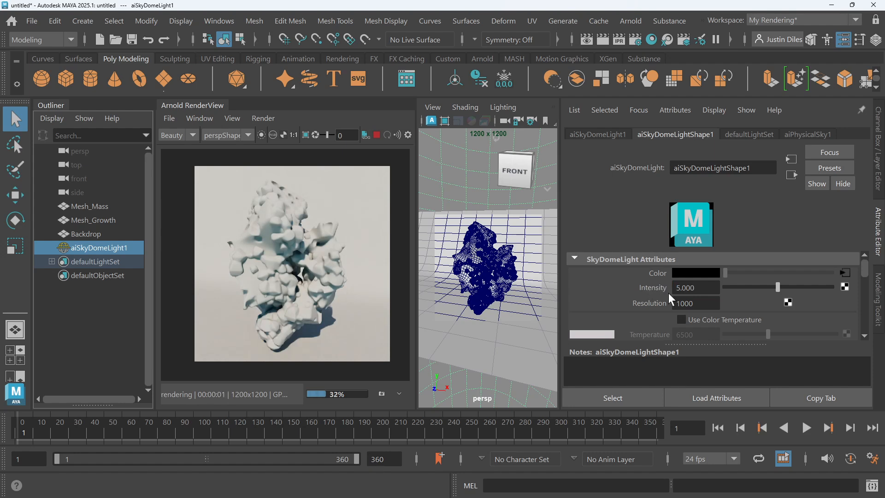
pyautogui.moveTo(698, 288); pyautogui.dragTo(664, 286)
pyautogui.write('4')
pyautogui.press('Return')
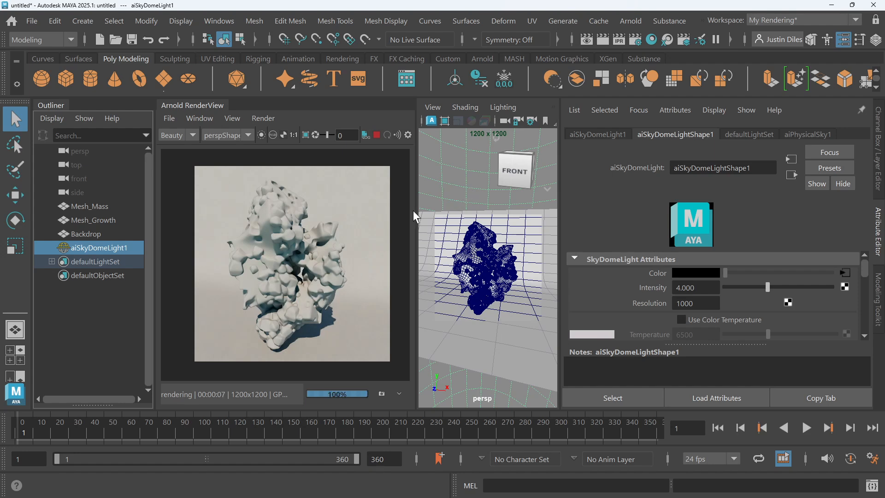
# Step: Set the physical sky's azimuth to about 129.9 and, after trying an elevation of about 9.8, its elevation to about 45.8
pyautogui.click(101, 261)
pyautogui.click(104, 247)
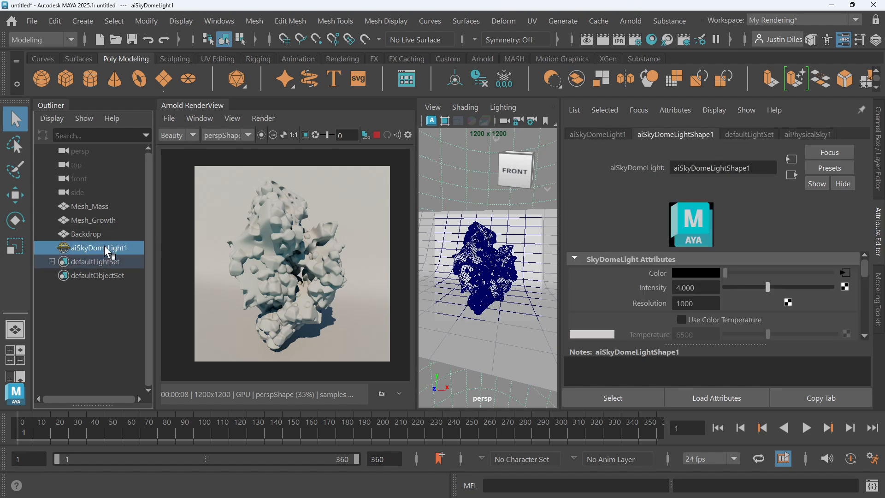
pyautogui.click(848, 275)
pyautogui.scroll(-2, 804, 276)
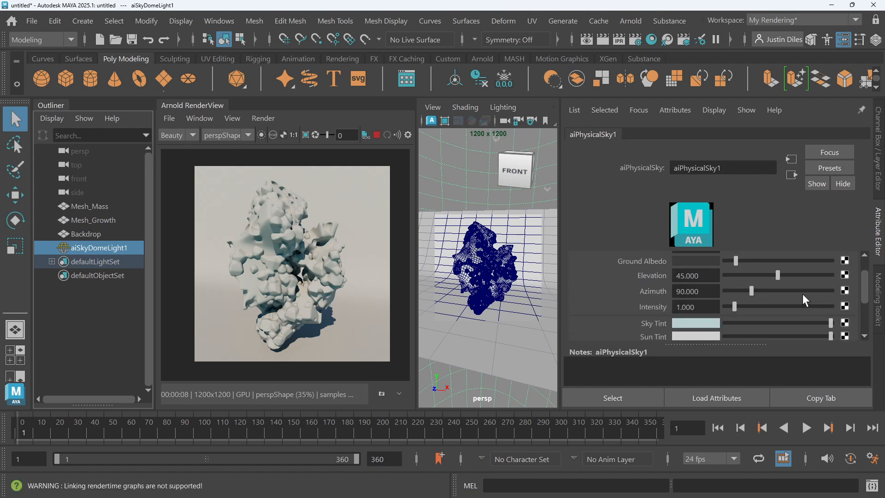
pyautogui.scroll(2, 804, 296)
pyautogui.scroll(-1, 804, 301)
pyautogui.moveTo(752, 288)
pyautogui.mouseDown()
pyautogui.moveTo(733, 289)
pyautogui.moveTo(773, 288)
pyautogui.moveTo(756, 289)
pyautogui.moveTo(763, 289)
pyautogui.mouseUp()
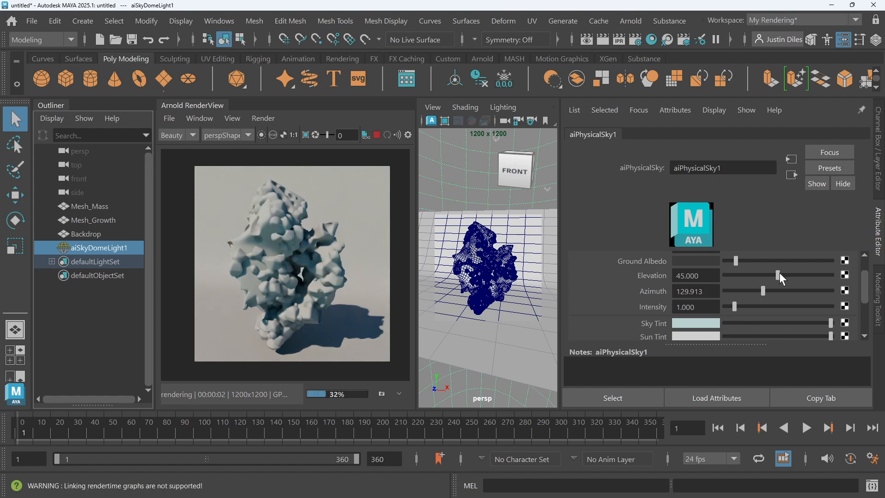
pyautogui.moveTo(781, 272); pyautogui.dragTo(737, 275)
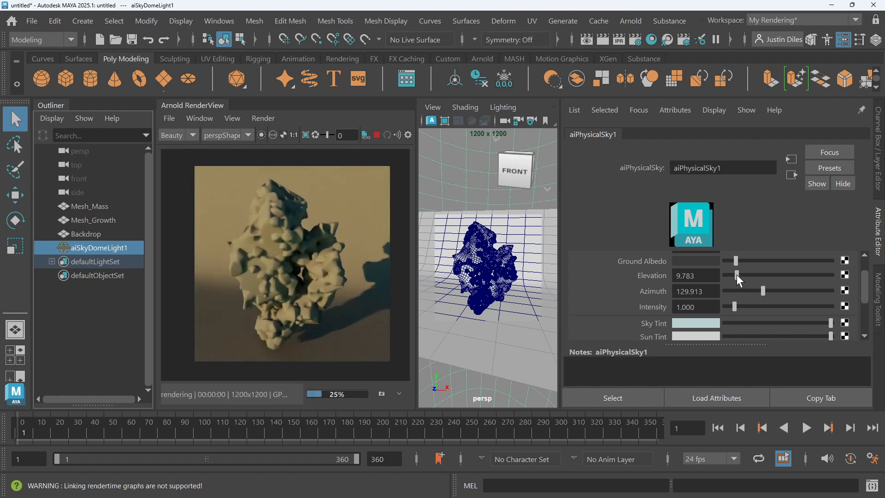
pyautogui.moveTo(737, 275); pyautogui.dragTo(762, 287)
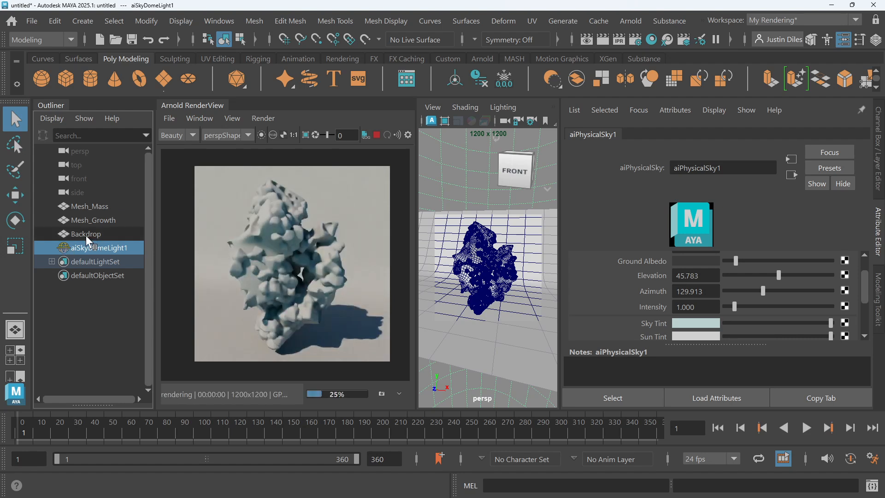
# Step: Try rotating the skydome light about 5.2 degrees around the Y axis and undo the rotation
pyautogui.click(91, 248)
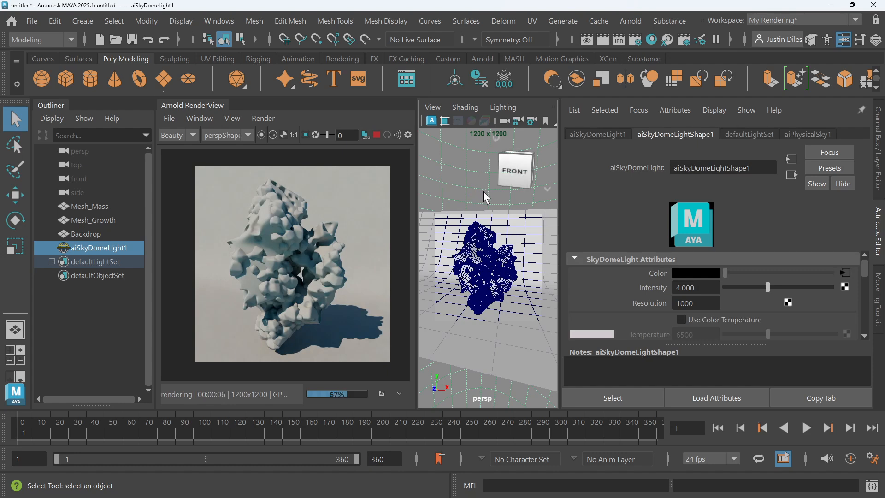
pyautogui.press('e')
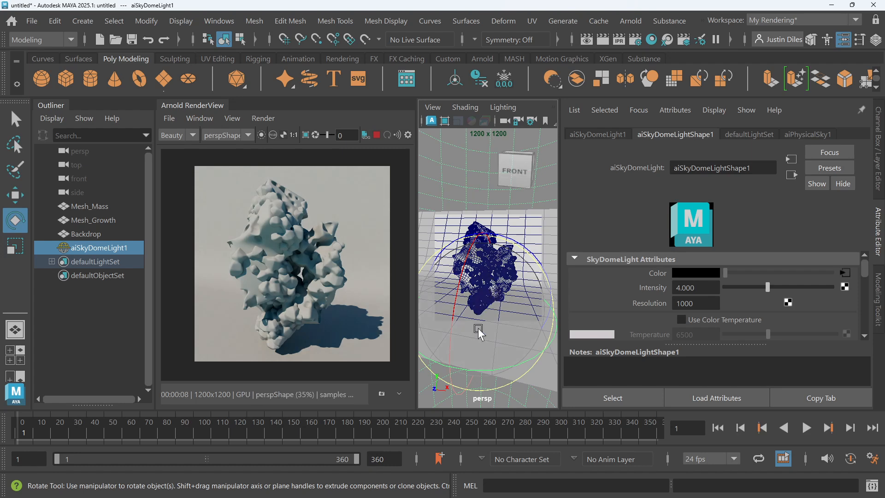
pyautogui.moveTo(468, 370); pyautogui.dragTo(486, 270)
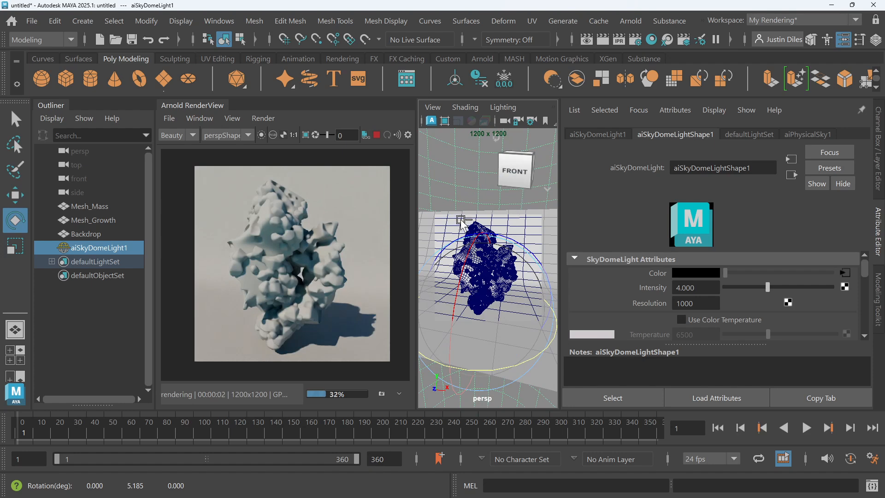
pyautogui.hotkey('ctrl', 'z')
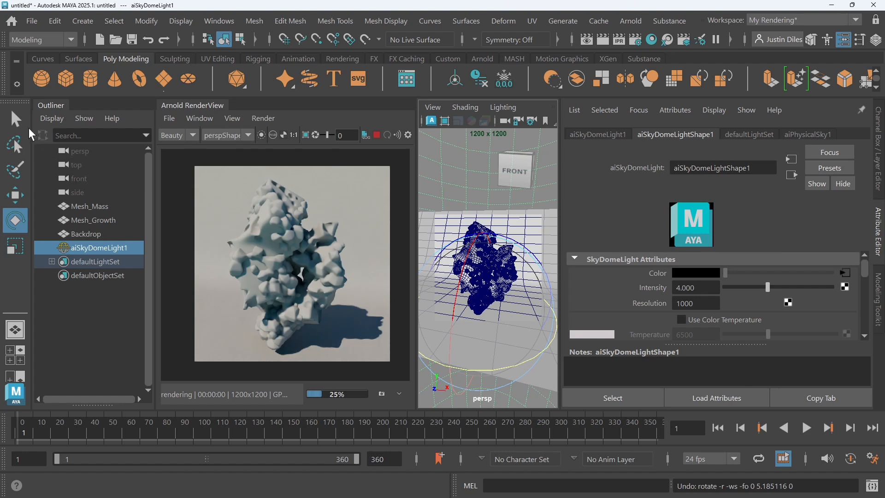
pyautogui.press('q')
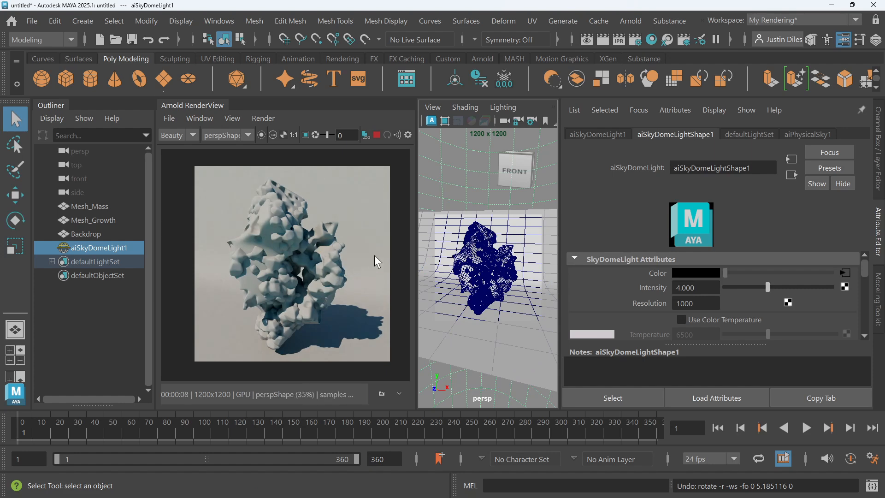
# Step: Widen the Arnold render view to inspect the meshes up close and set the skydome light's intensity to 5
pyautogui.moveTo(417, 231); pyautogui.dragTo(456, 236)
pyautogui.scroll(2, 367, 265)
pyautogui.moveTo(334, 264); pyautogui.dragTo(385, 284, button='middle')
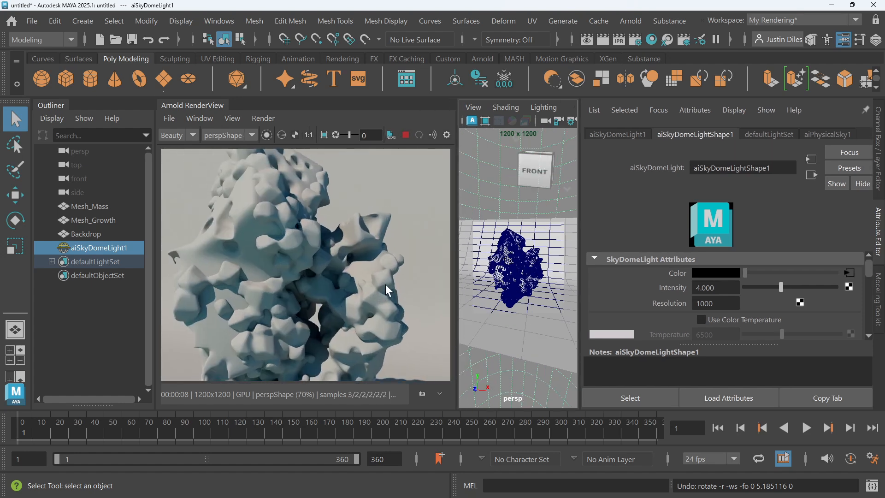
pyautogui.scroll(-2, 367, 239)
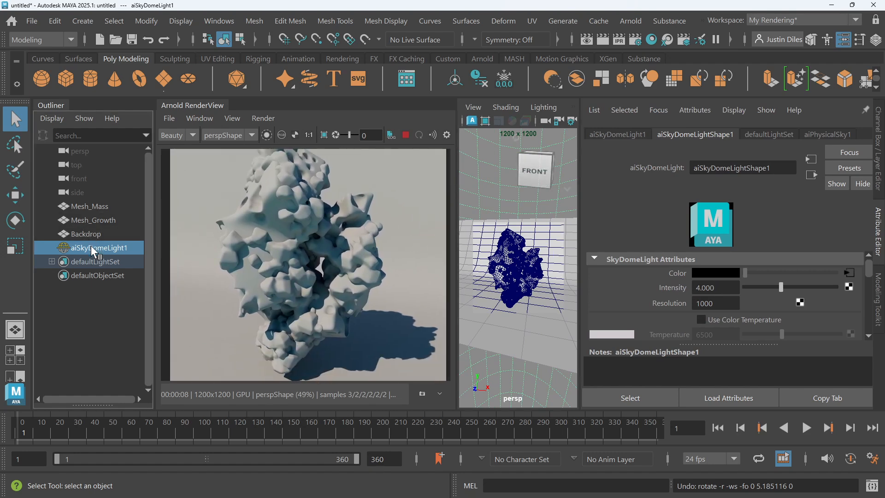
pyautogui.click(712, 288)
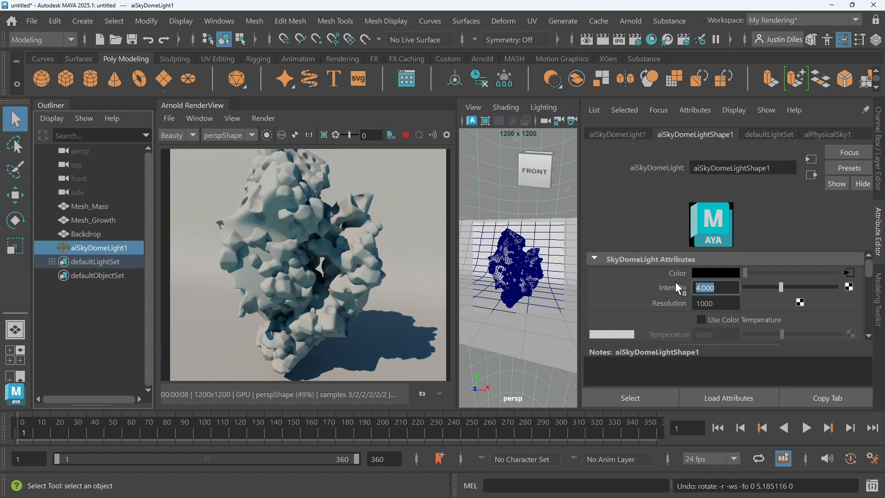
pyautogui.write('5')
pyautogui.press('Return')
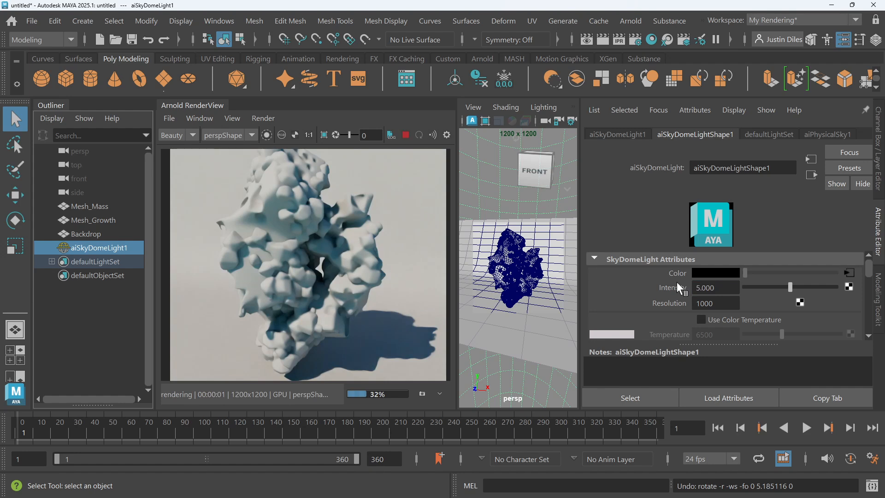
pyautogui.moveTo(721, 288); pyautogui.dragTo(680, 283)
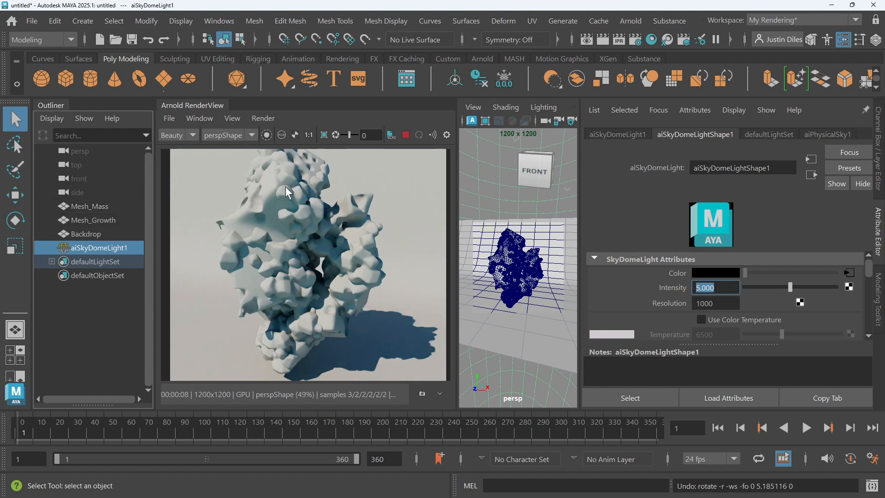
# Step: Try shifting the hue of the physical sky's sky tint from cyan to a warm beige
pyautogui.click(849, 273)
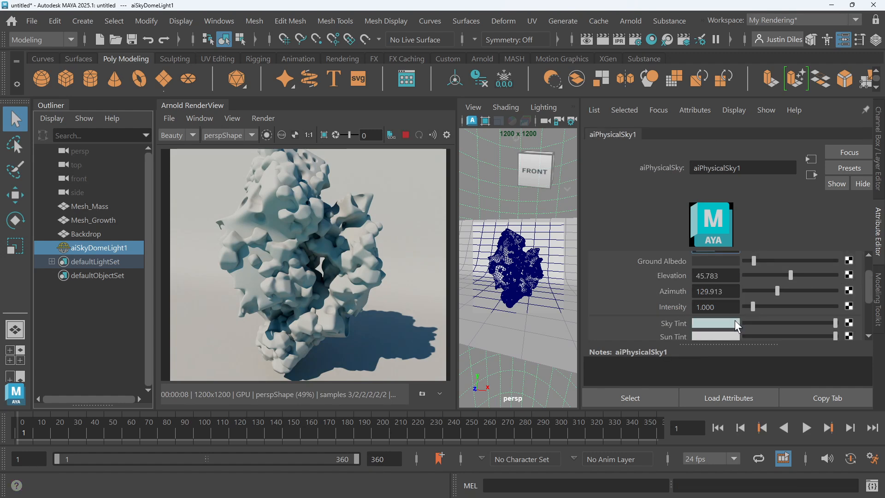
pyautogui.click(713, 327)
pyautogui.click(717, 323)
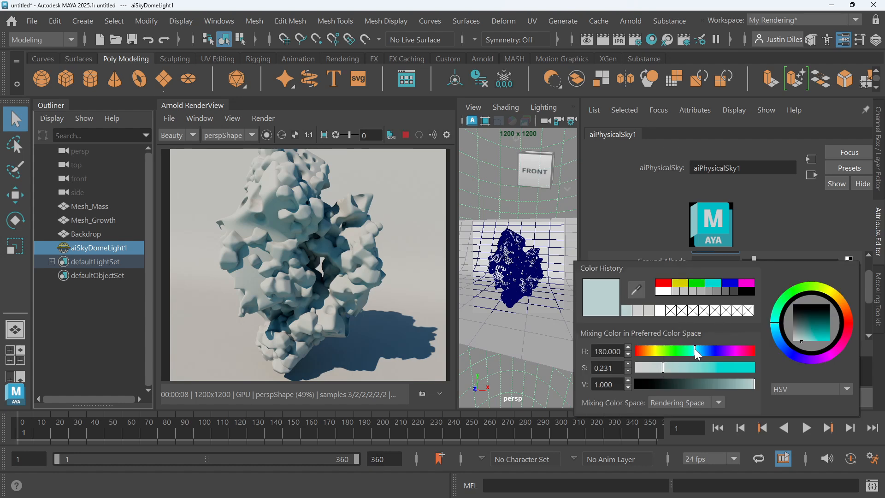
pyautogui.moveTo(697, 349); pyautogui.dragTo(654, 351)
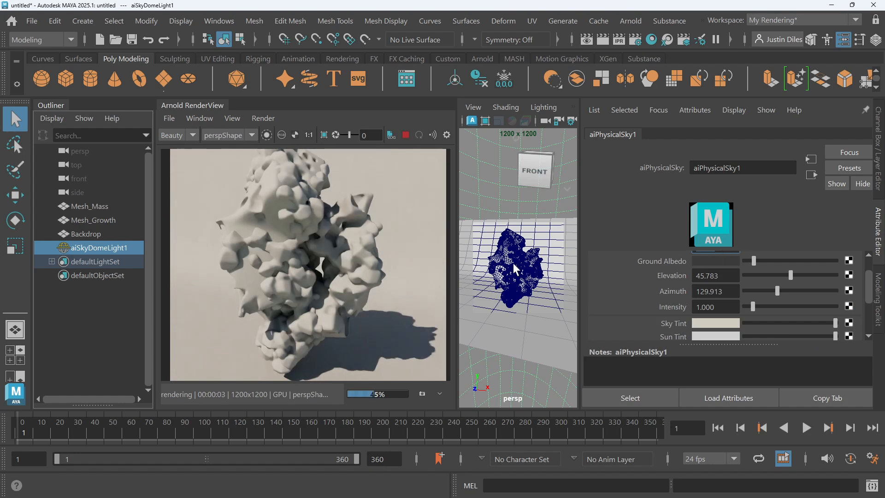
# Step: Reopen the physical sky's attributes through the skydome light and undo the last sky tint change
pyautogui.click(489, 257)
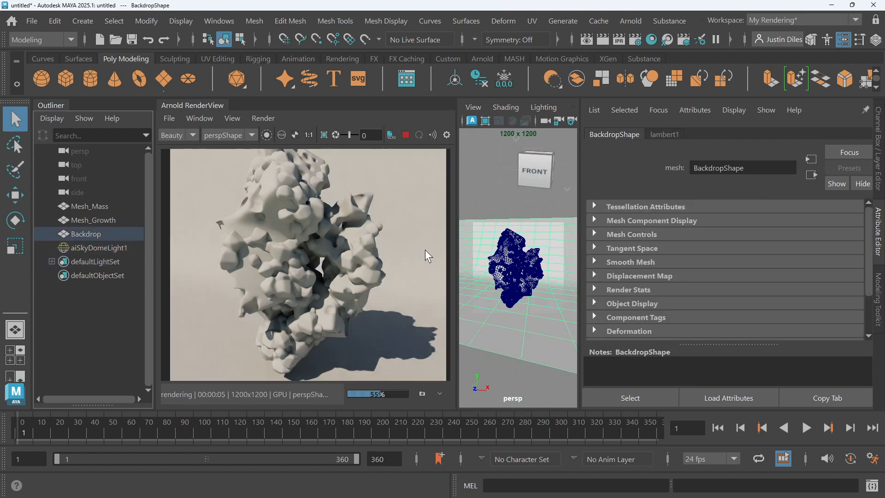
pyautogui.click(506, 266)
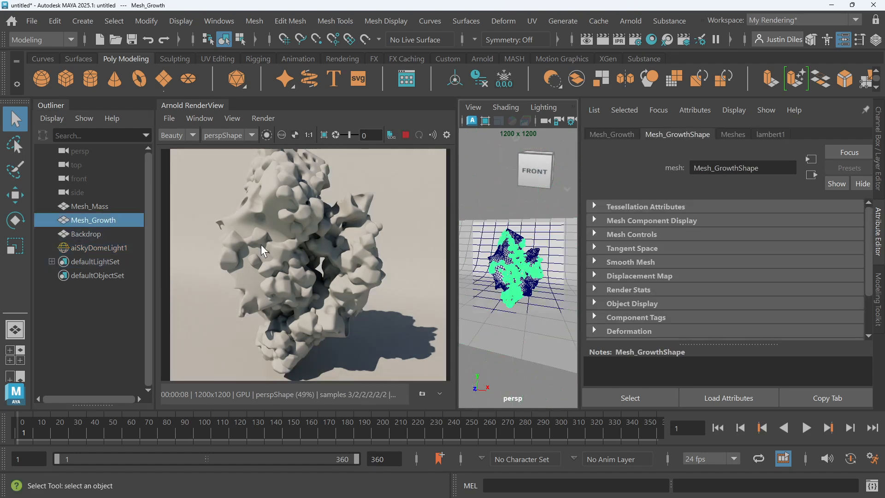
pyautogui.click(116, 248)
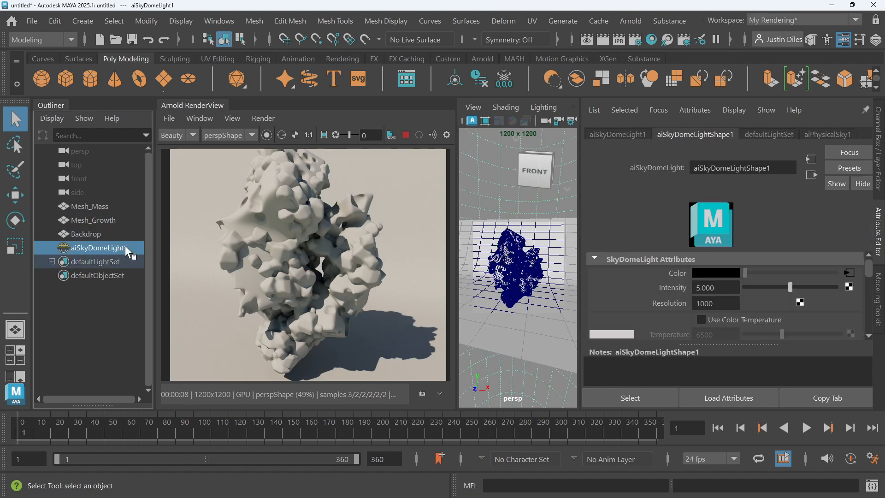
pyautogui.click(846, 273)
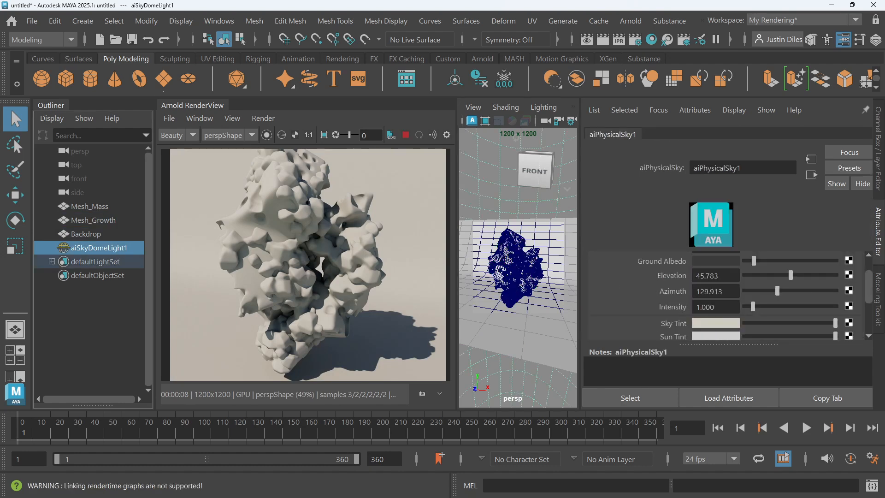
pyautogui.hotkey('ctrl', 'z')
pyautogui.hotkey('ctrl', 'z')
pyautogui.hotkey('ctrl', 'z')
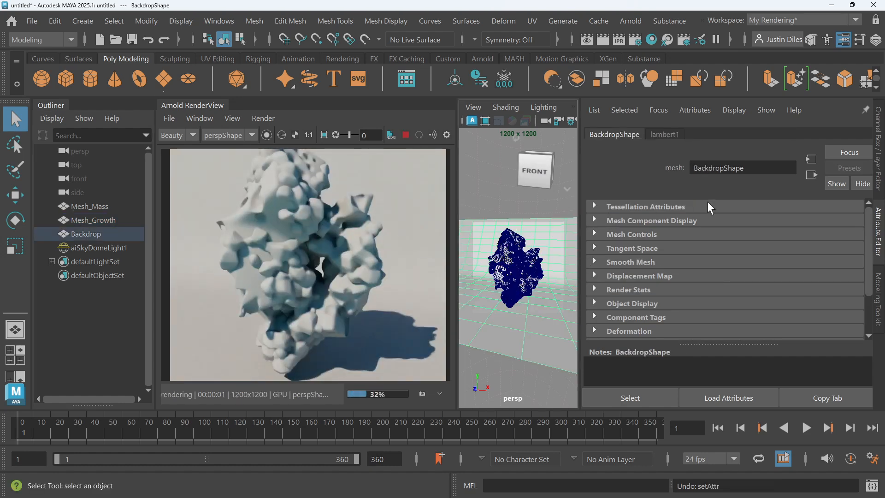
# Step: Open the skydome light's physical sky attributes and reduce the sky tint's saturation to 0, making it neutral
pyautogui.click(98, 246)
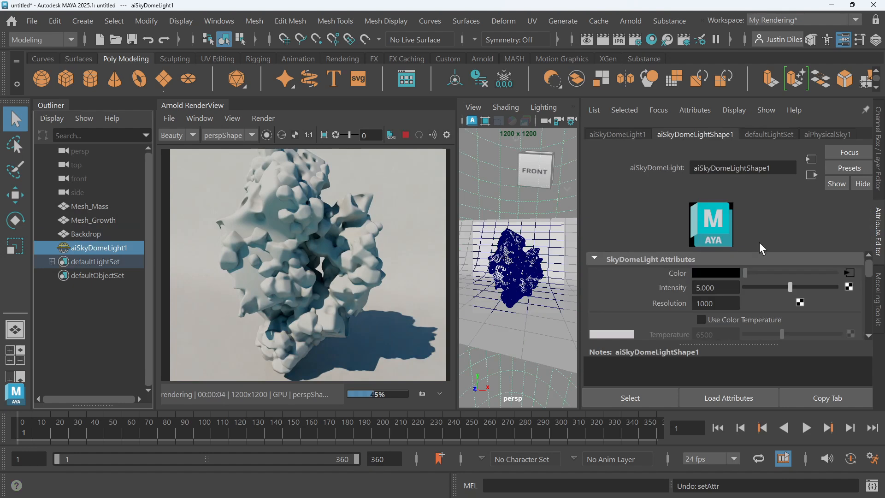
pyautogui.click(850, 273)
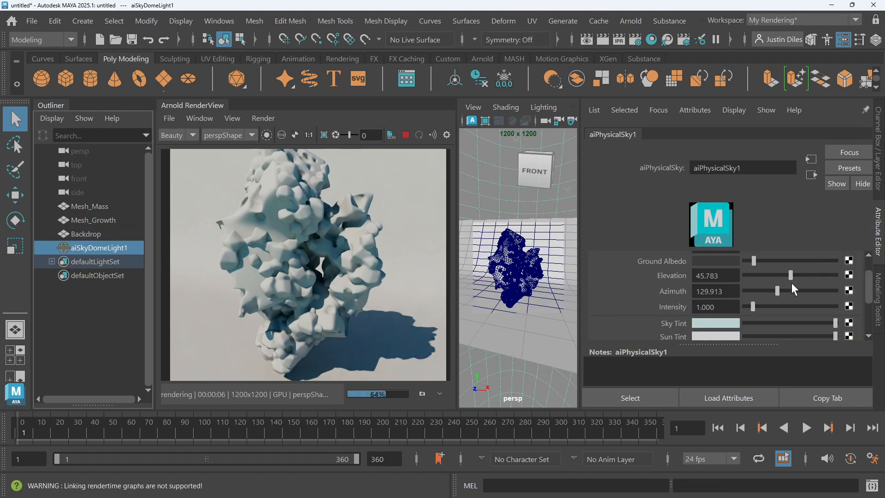
pyautogui.click(716, 323)
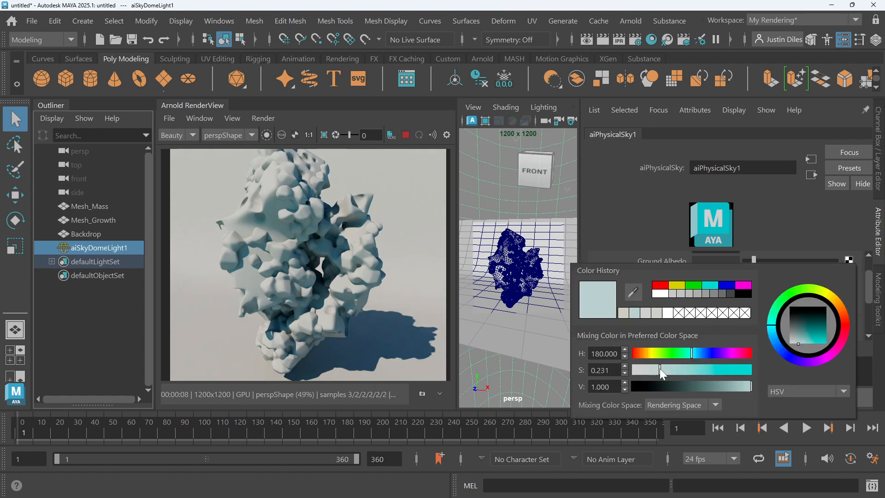
pyautogui.moveTo(660, 369); pyautogui.dragTo(610, 367)
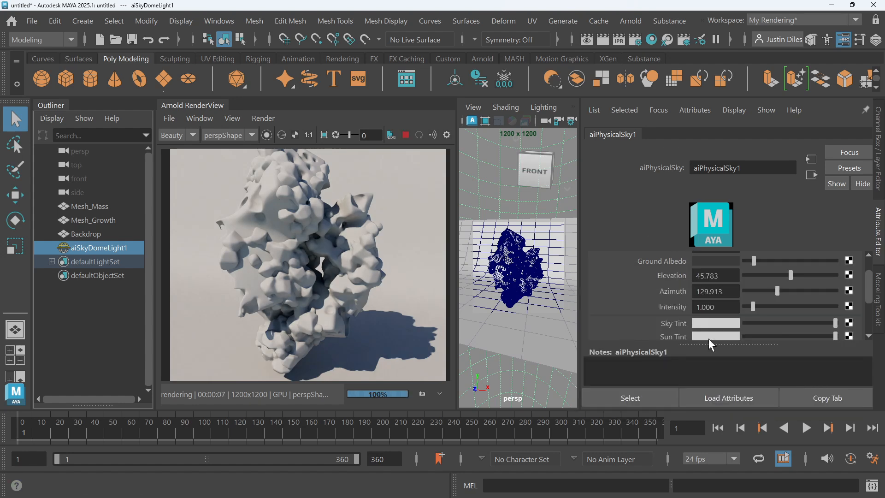
# Step: Set the physical sky's sun tint to the bright white from the color history and lower its value to reduce overexposure
pyautogui.click(710, 336)
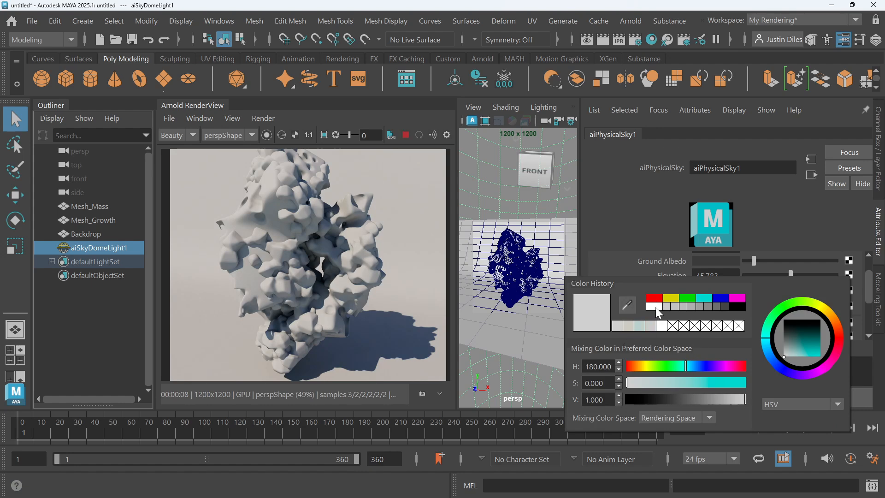
pyautogui.click(662, 327)
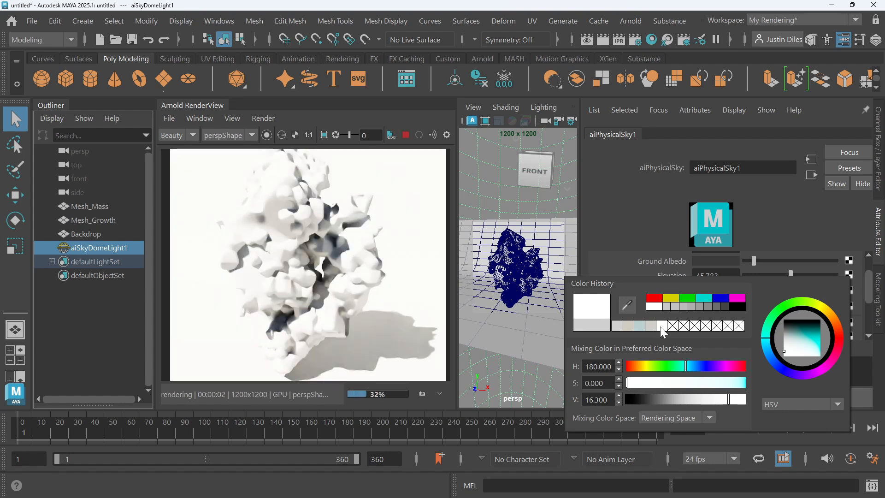
pyautogui.moveTo(729, 399); pyautogui.dragTo(694, 398)
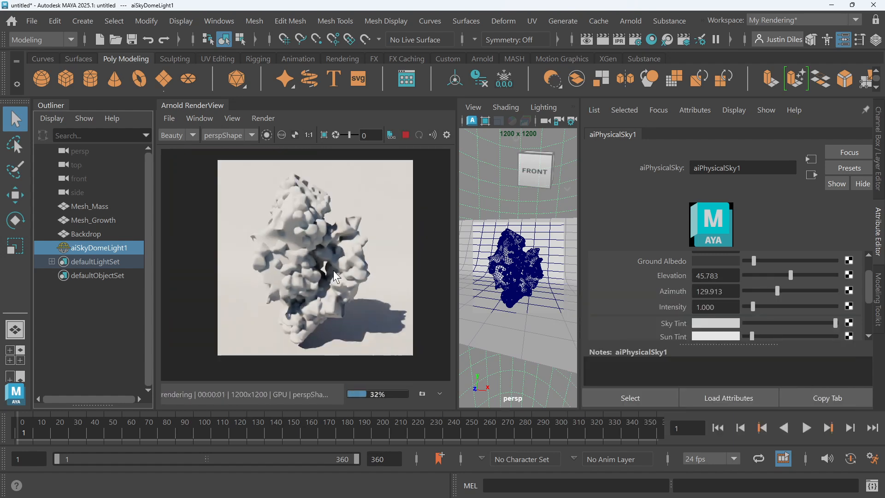
pyautogui.scroll(-2, 333, 271)
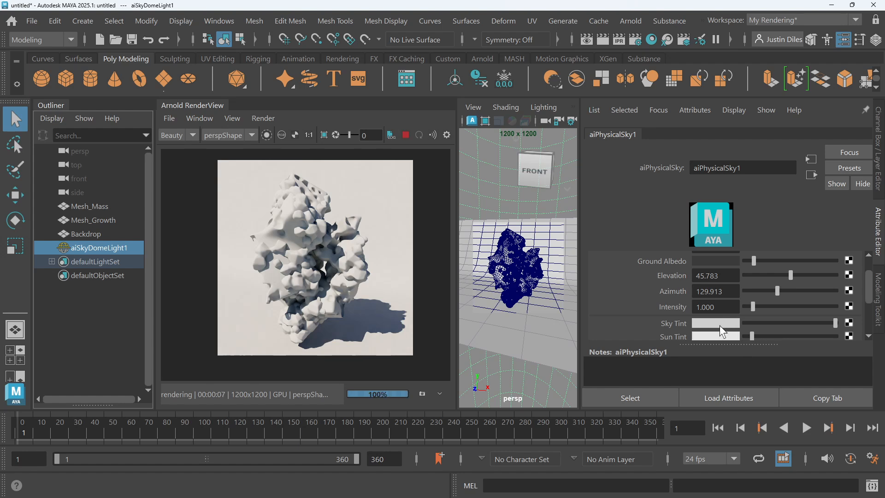
# Step: Set the physical sky's sky tint to the bright white from the color history and reduce its value for softer lighting
pyautogui.click(720, 325)
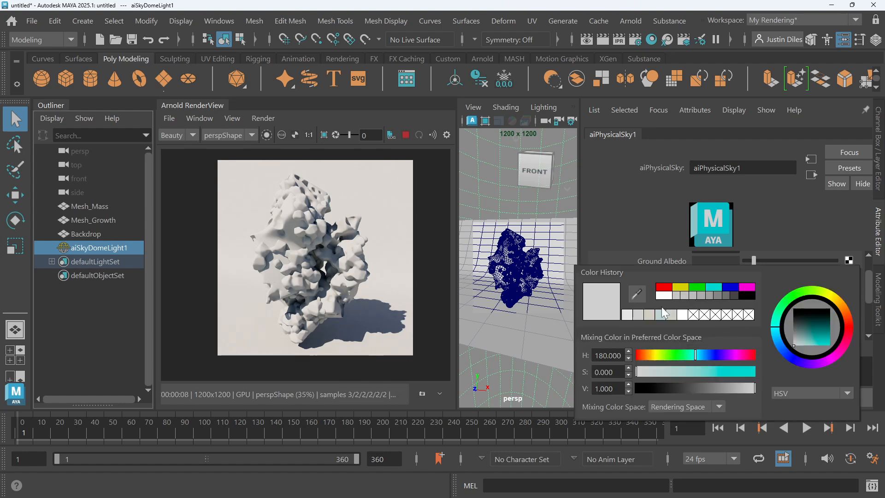
pyautogui.click(683, 315)
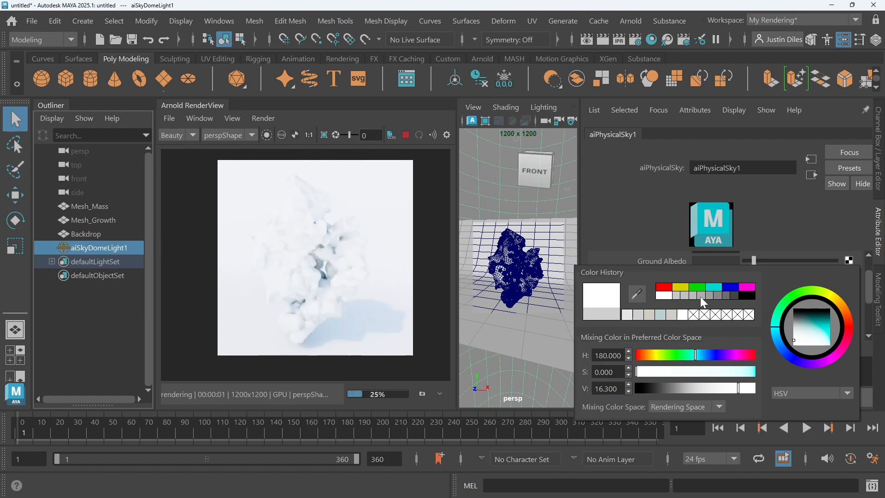
pyautogui.click(740, 389)
pyautogui.moveTo(736, 390); pyautogui.dragTo(706, 393)
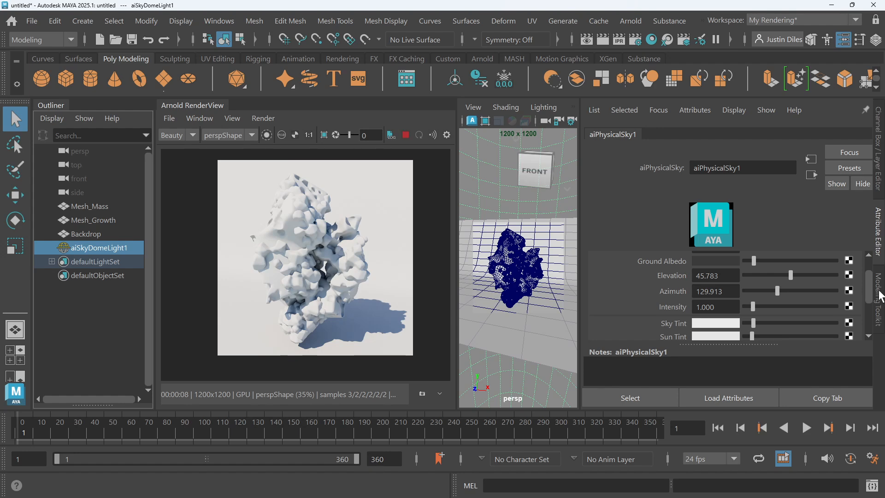
# Step: Show the display layers and hide the L_Backdrop layer so the meshes render without the backdrop
pyautogui.click(879, 168)
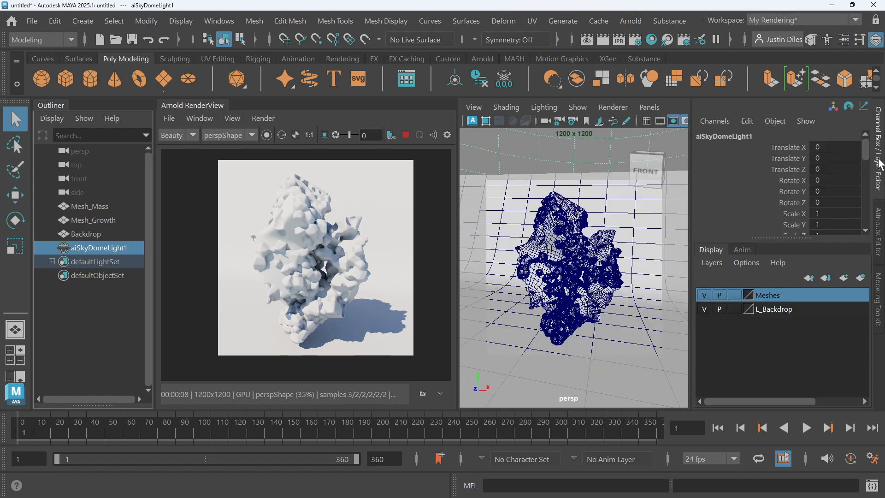
pyautogui.click(704, 309)
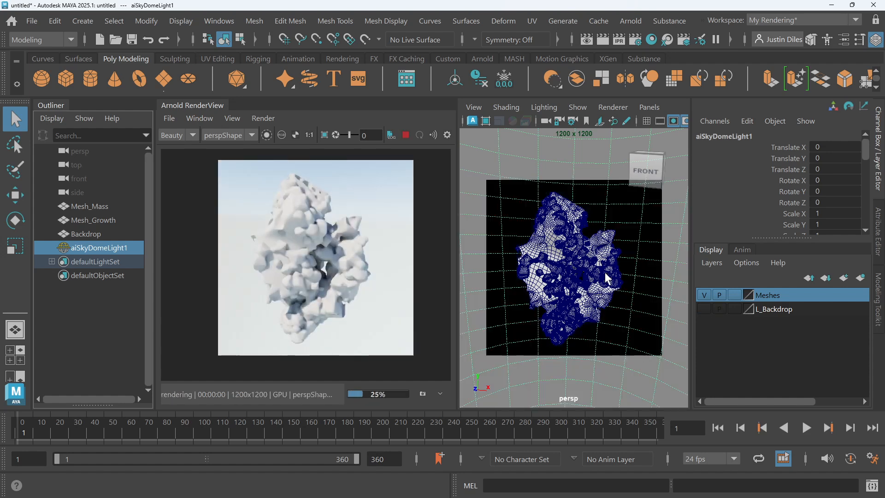